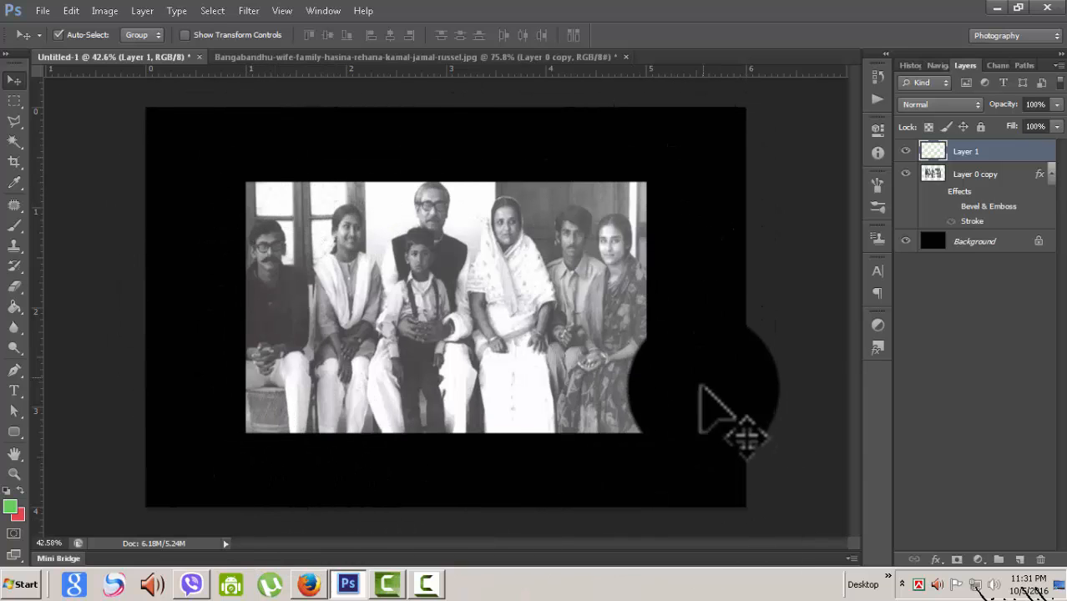
Show the extras so that the guides around the photo appear on the canvas.
{"action": "left_click", "coordinate": [283, 11]}
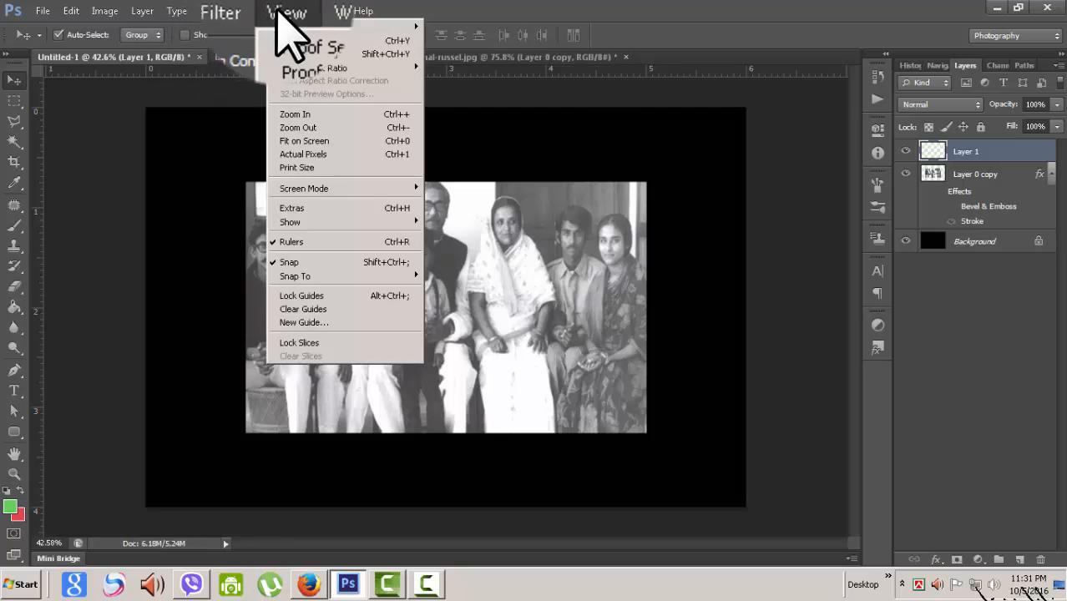
{"action": "left_click", "coordinate": [280, 208]}
{"action": "left_click_drag", "start_coordinate": [281, 238], "coordinate": [249, 175]}
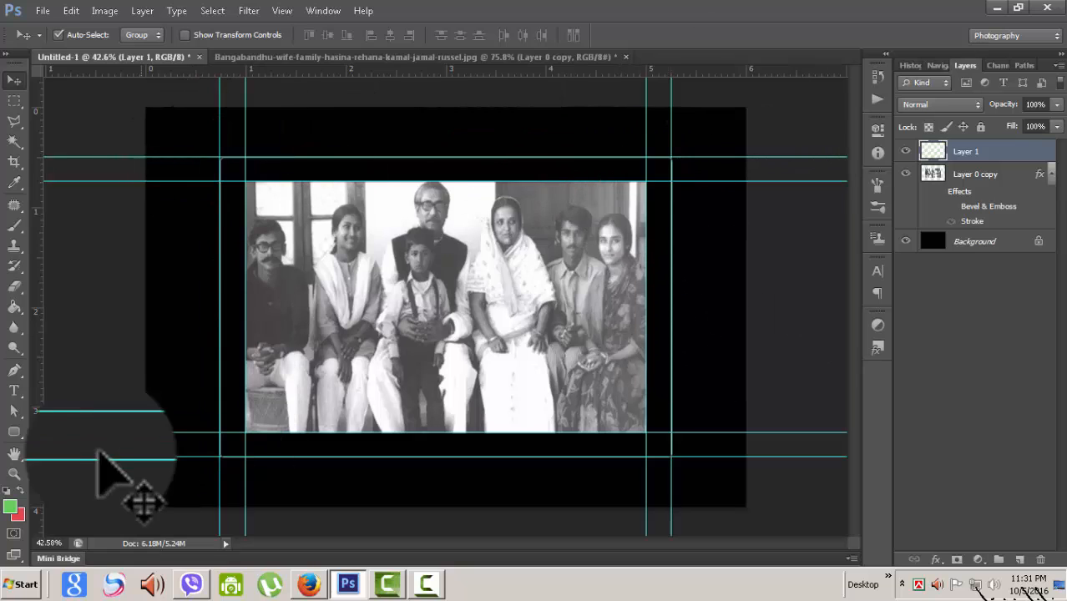
Draw a rounded rectangle path with a 10 px radius along the outer guides around the photo.
{"action": "left_click", "coordinate": [16, 433]}
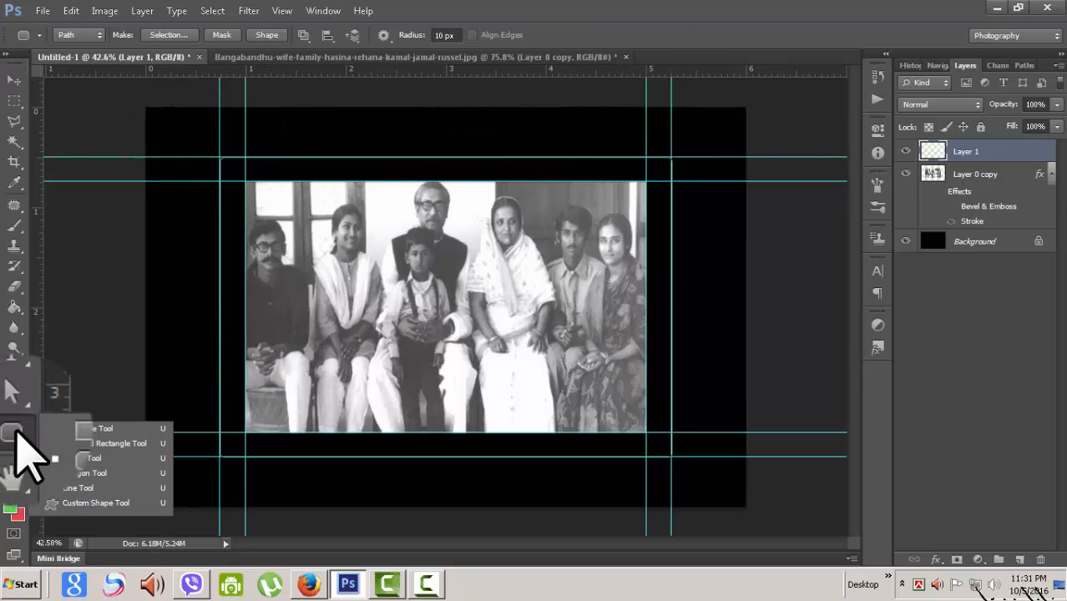
{"action": "left_click", "coordinate": [80, 443]}
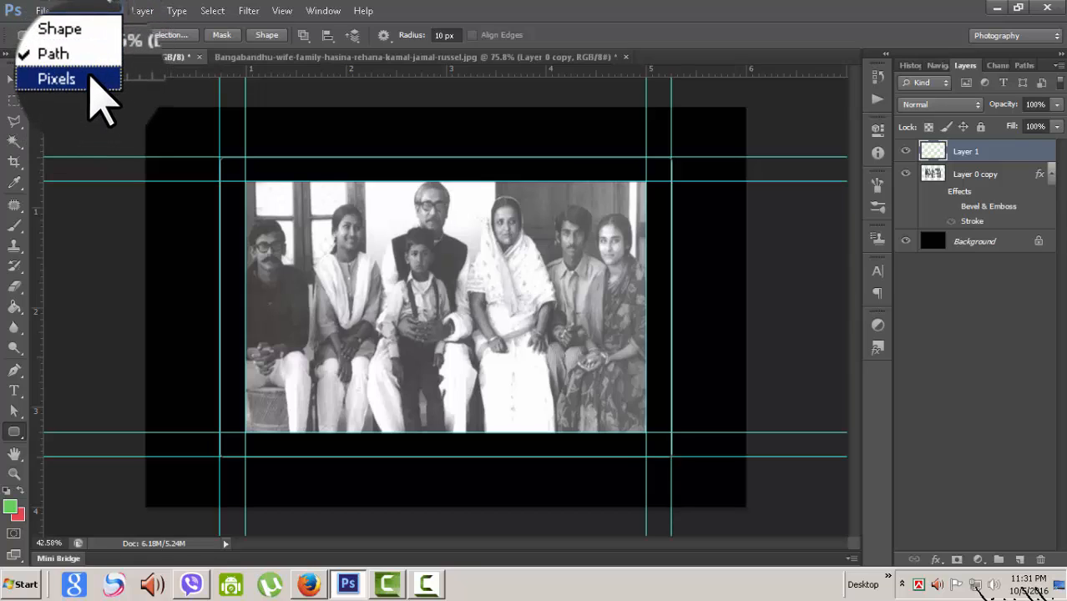
{"action": "left_click", "coordinate": [88, 63]}
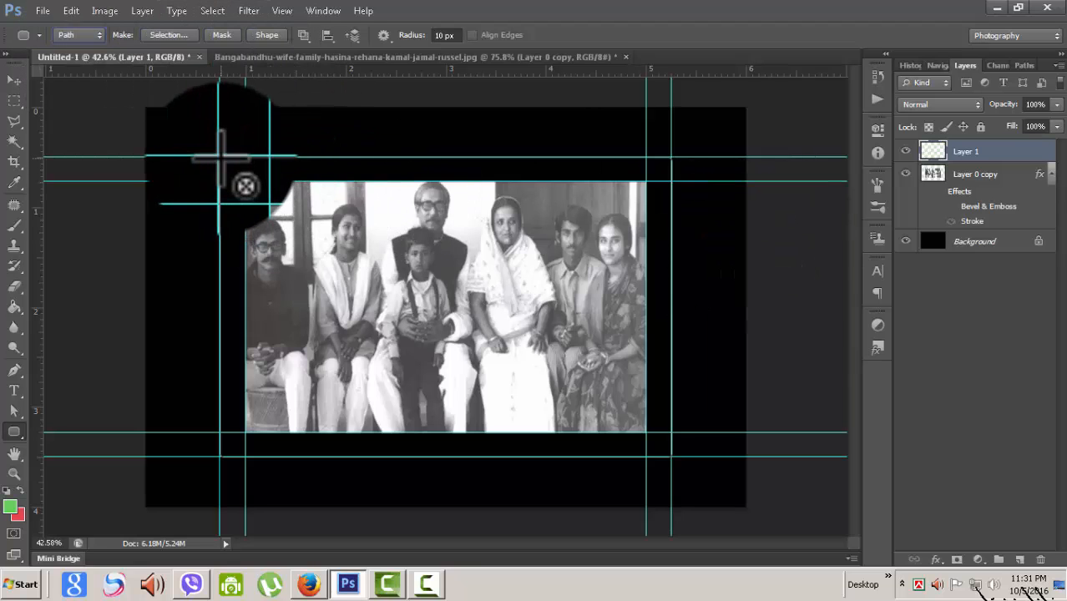
{"action": "left_click_drag", "start_coordinate": [220, 157], "coordinate": [668, 455]}
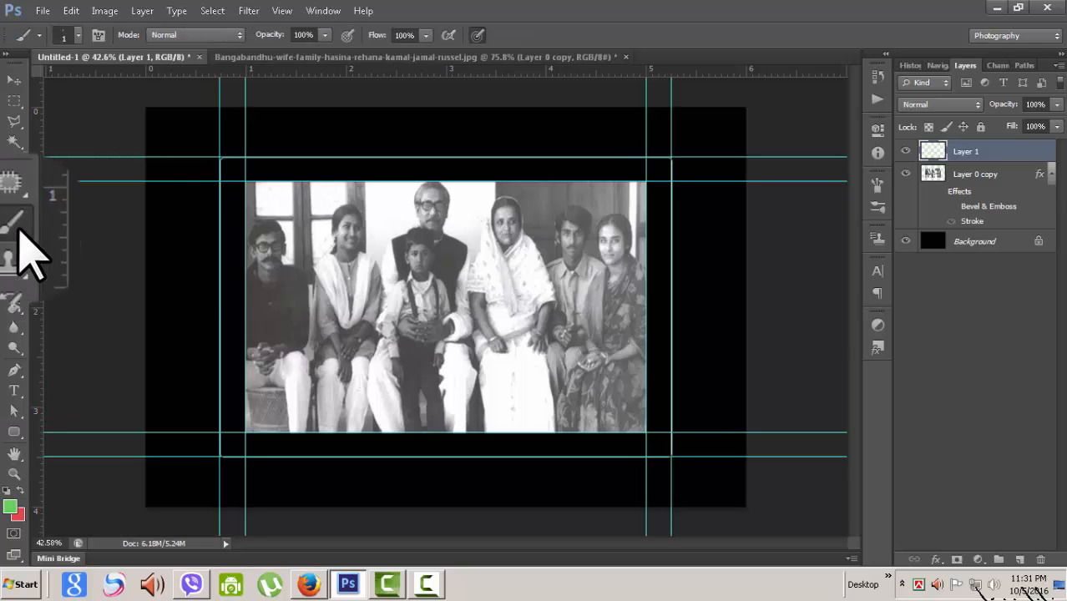
Choose the 69 px flower preset as the tip for the Brush tool.
{"action": "left_click", "coordinate": [883, 205]}
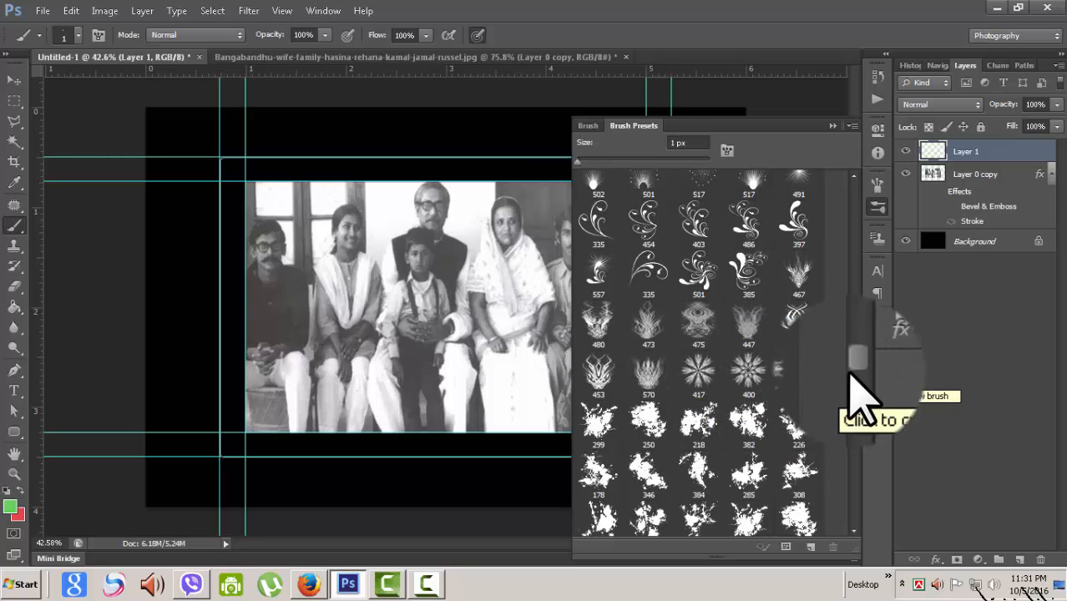
{"action": "left_click_drag", "start_coordinate": [852, 363], "coordinate": [850, 383]}
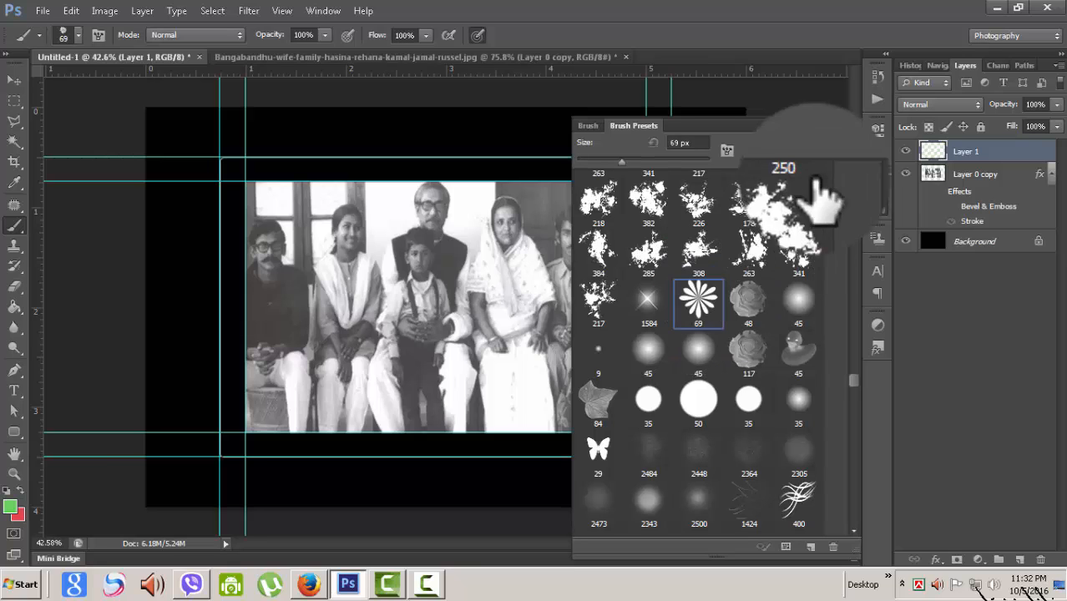
{"action": "left_click", "coordinate": [830, 130]}
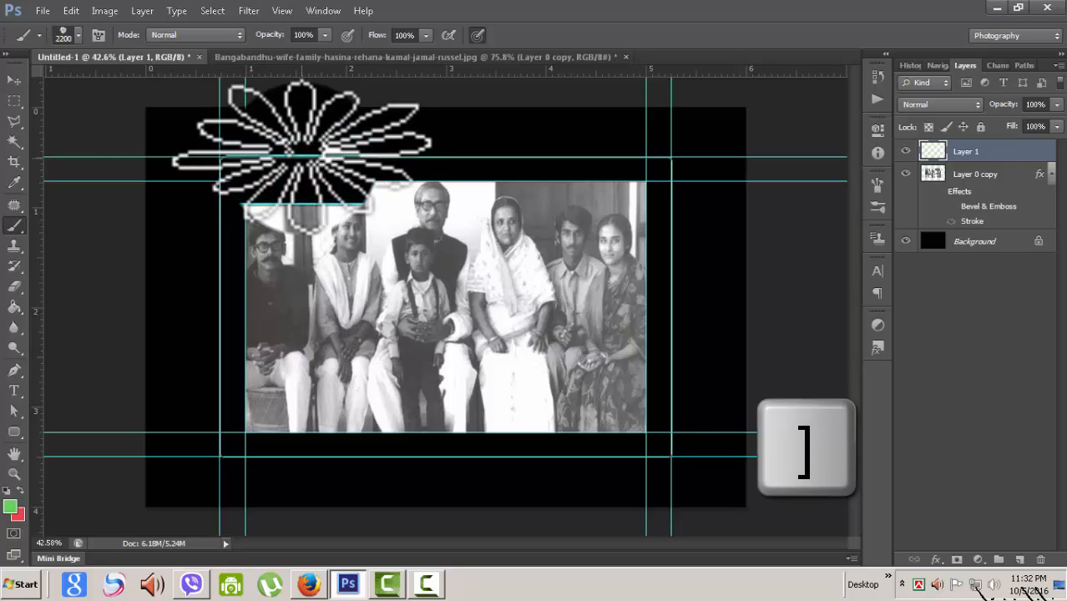
Try larger and smaller sizes for the flower brush, ending at 2000 px.
{"action": "key", "text": "bracketright"}
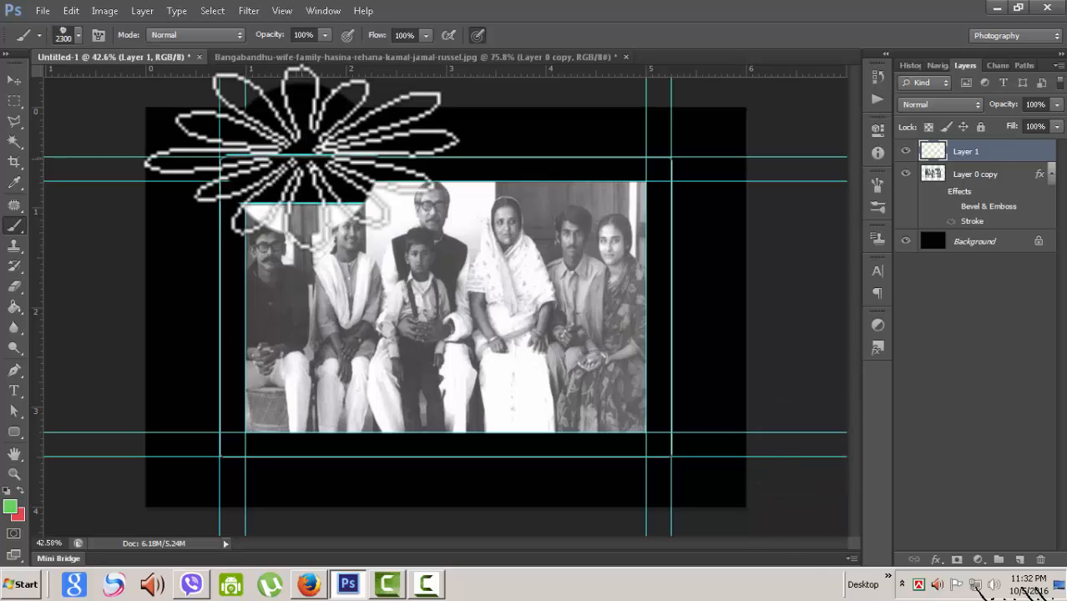
{"action": "key", "text": "bracketleft"}
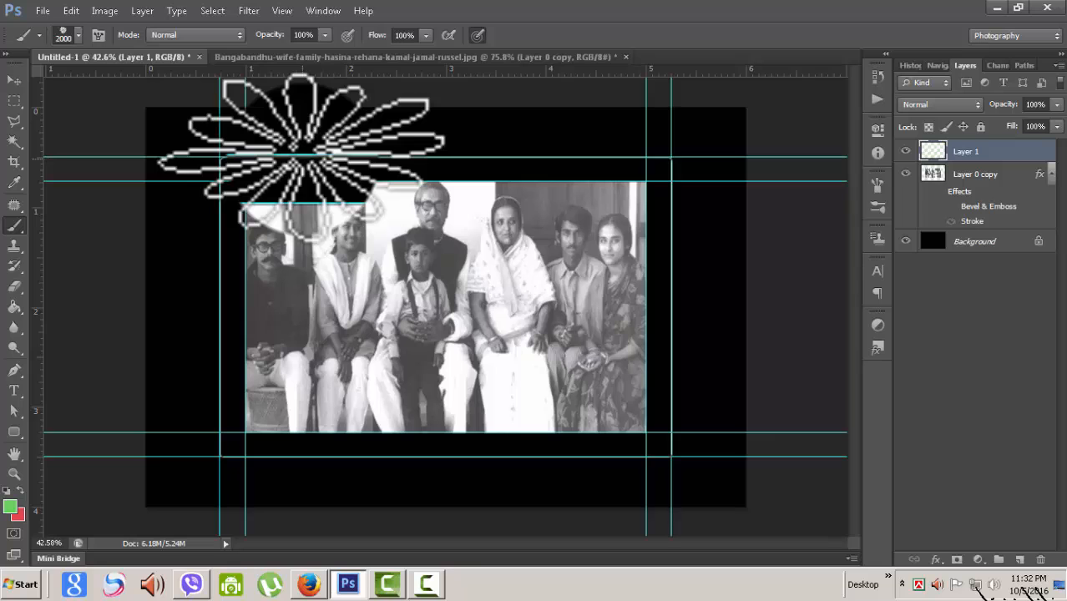
{"action": "key", "text": "bracketleft"}
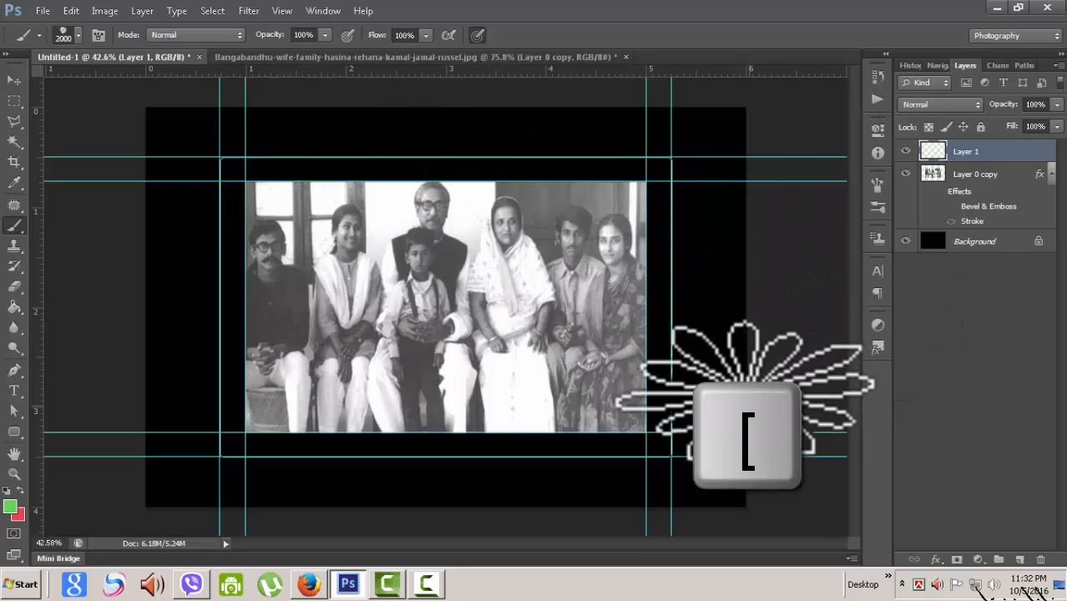
Turn off Scattering and Transfer for the flower brush and set its tip to 73 px with 58% spacing.
{"action": "left_click", "coordinate": [879, 187]}
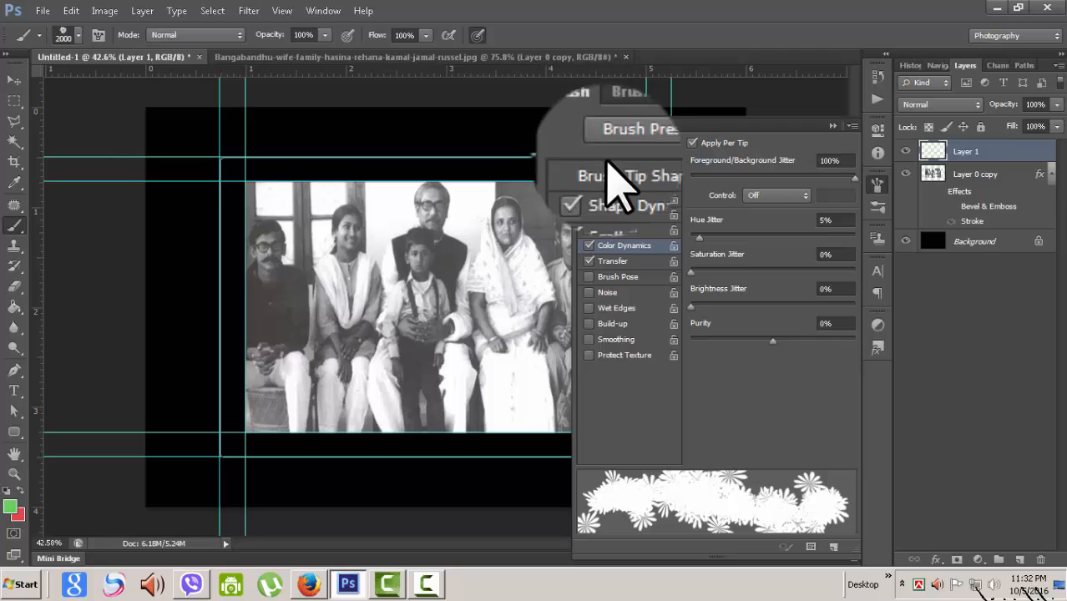
{"action": "left_click", "coordinate": [605, 168]}
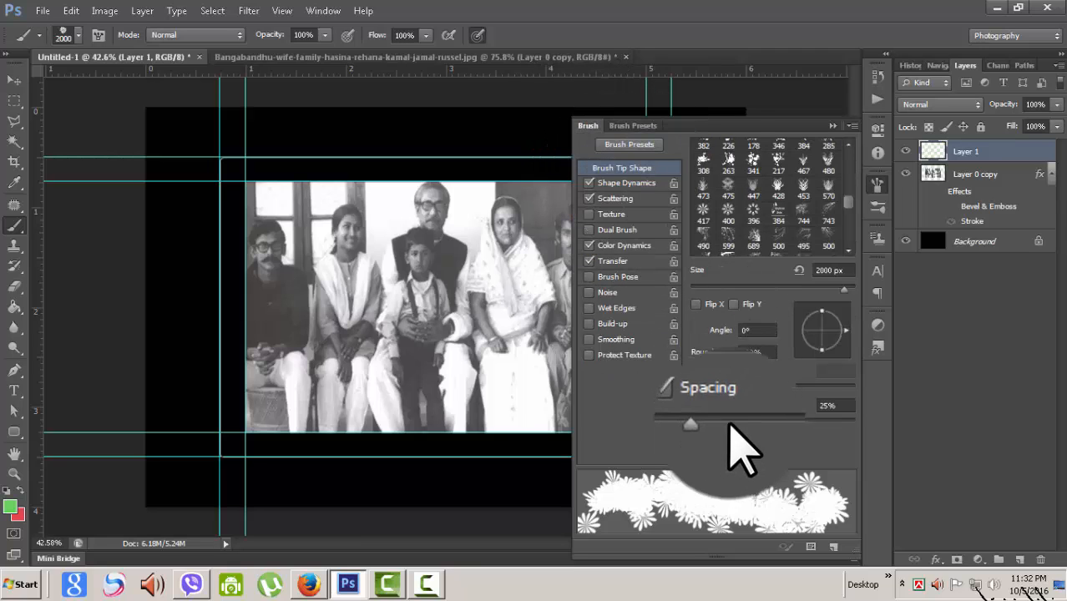
{"action": "mouse_move", "coordinate": [709, 422]}
{"action": "left_mouse_down"}
{"action": "mouse_move", "coordinate": [808, 413]}
{"action": "mouse_move", "coordinate": [795, 422]}
{"action": "left_mouse_up"}
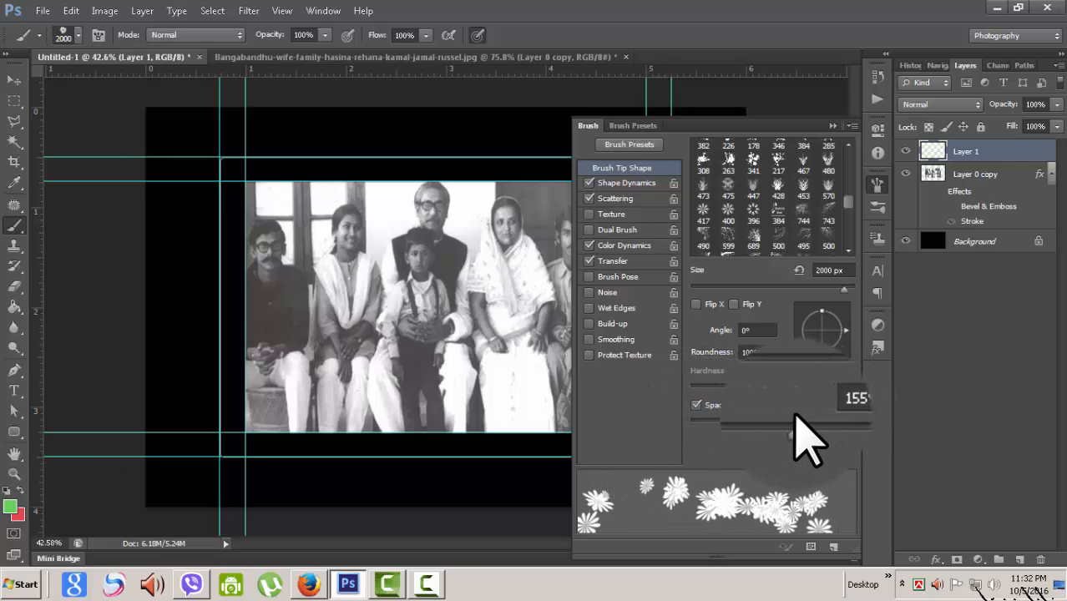
{"action": "left_click", "coordinate": [589, 200]}
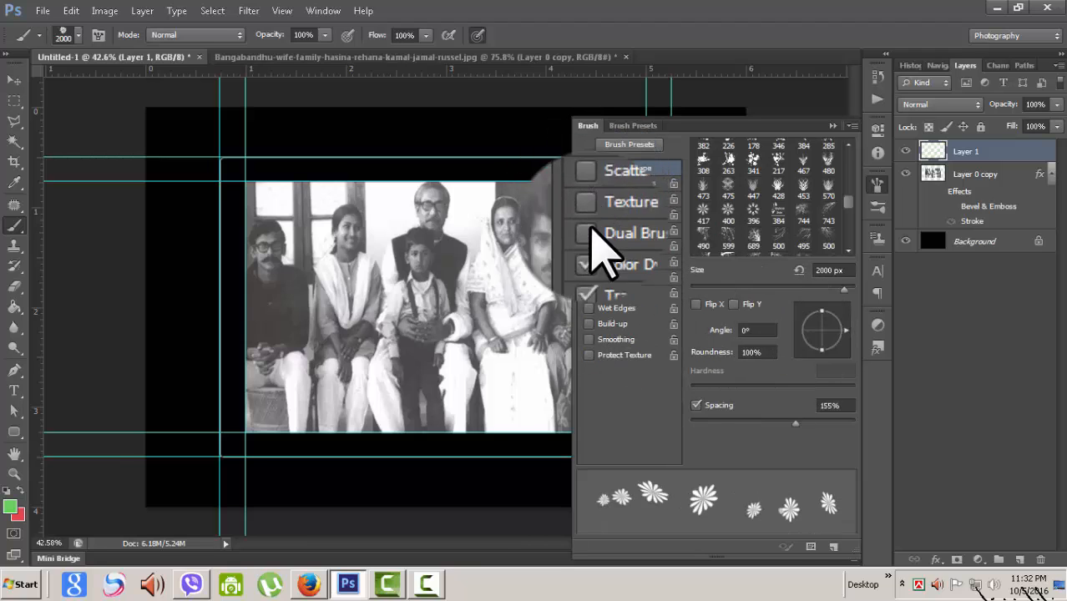
{"action": "left_click", "coordinate": [590, 260]}
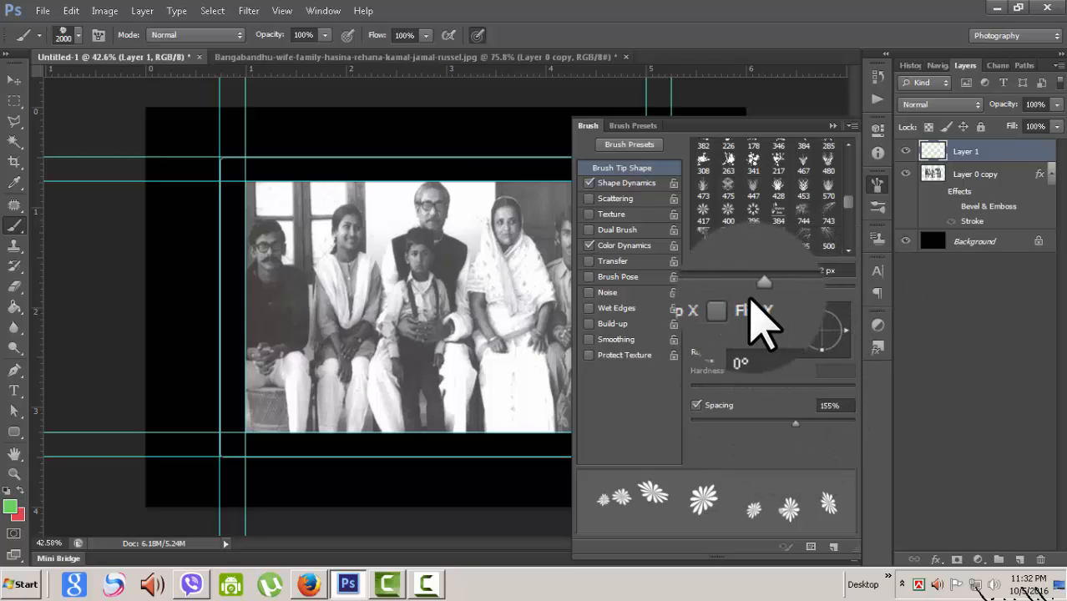
{"action": "left_click_drag", "start_coordinate": [794, 423], "coordinate": [737, 423]}
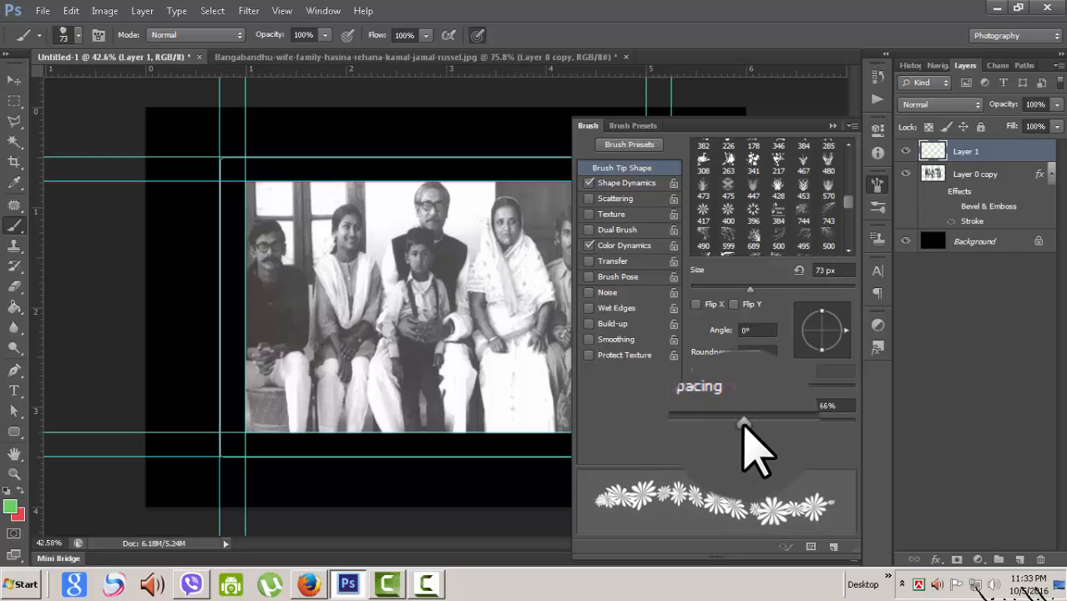
{"action": "left_click_drag", "start_coordinate": [752, 424], "coordinate": [739, 427]}
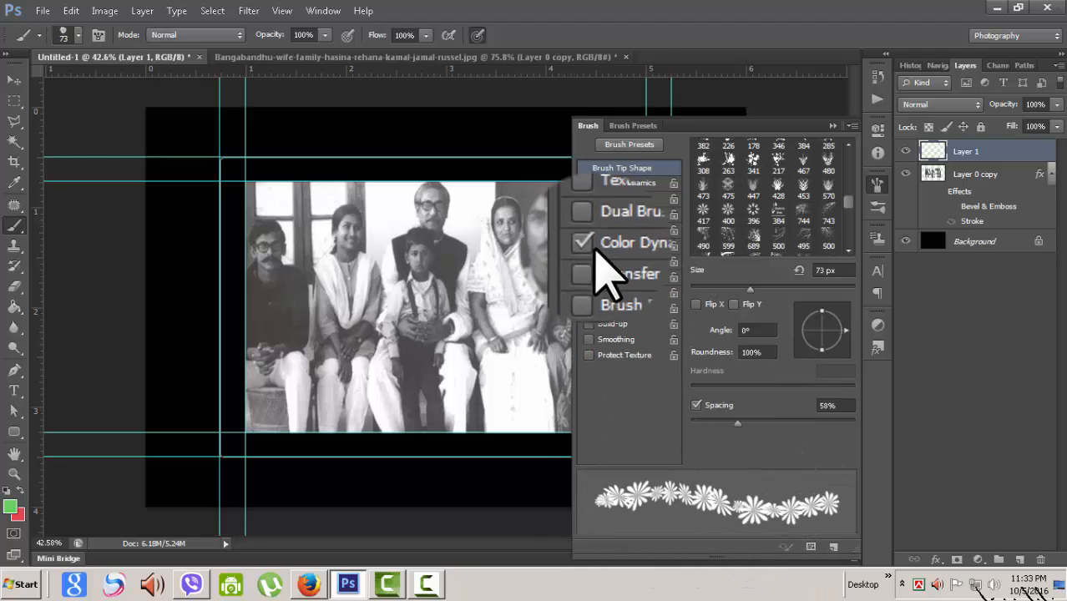
Set the brush's shape dynamics to 94% minimum diameter, 96% angle jitter and 9% roundness jitter.
{"action": "left_click", "coordinate": [649, 183]}
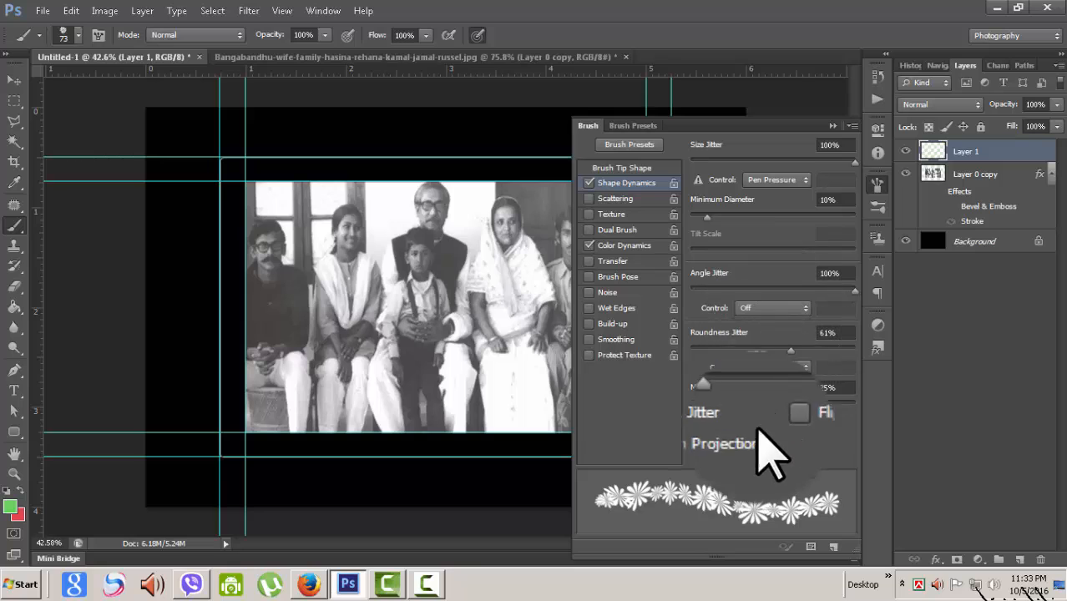
{"action": "mouse_move", "coordinate": [710, 220]}
{"action": "left_mouse_down"}
{"action": "mouse_move", "coordinate": [695, 222]}
{"action": "mouse_move", "coordinate": [823, 229]}
{"action": "mouse_move", "coordinate": [855, 249]}
{"action": "left_mouse_up"}
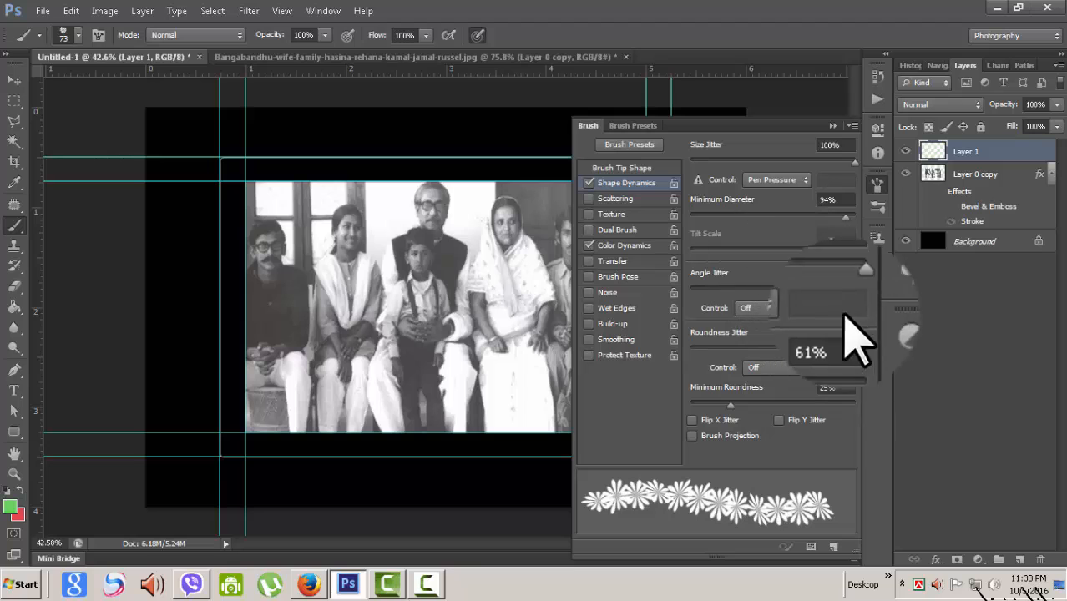
{"action": "mouse_move", "coordinate": [841, 290]}
{"action": "left_mouse_down"}
{"action": "mouse_move", "coordinate": [850, 285]}
{"action": "mouse_move", "coordinate": [801, 284]}
{"action": "mouse_move", "coordinate": [843, 290]}
{"action": "left_mouse_up"}
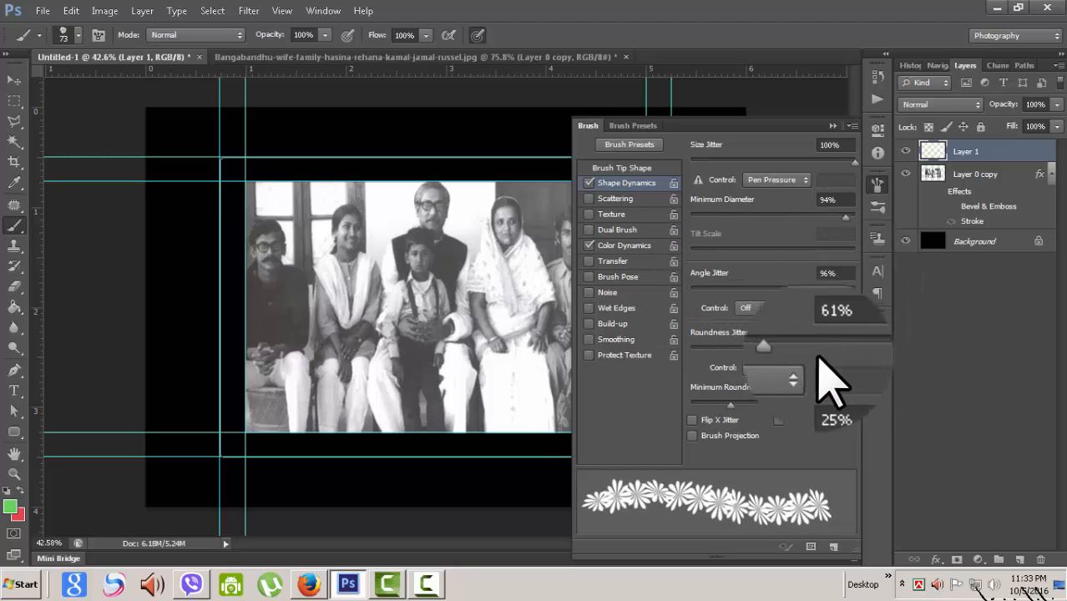
{"action": "left_click_drag", "start_coordinate": [791, 351], "coordinate": [716, 351]}
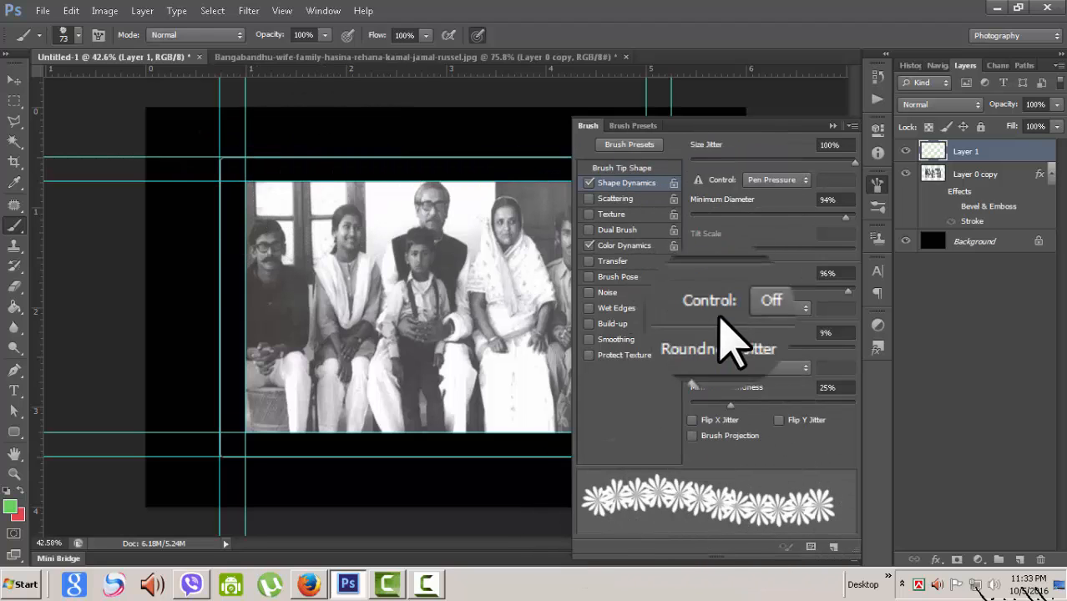
Set the foreground/background jitter in the brush's color dynamics to 50% and close the brush settings.
{"action": "left_click", "coordinate": [597, 247]}
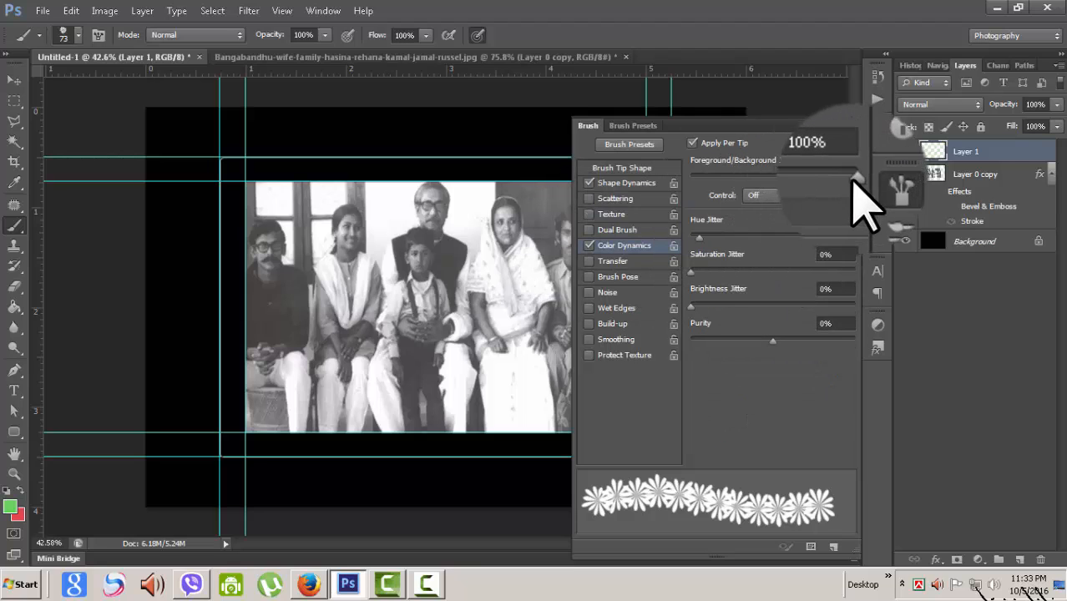
{"action": "left_click_drag", "start_coordinate": [853, 178], "coordinate": [760, 174]}
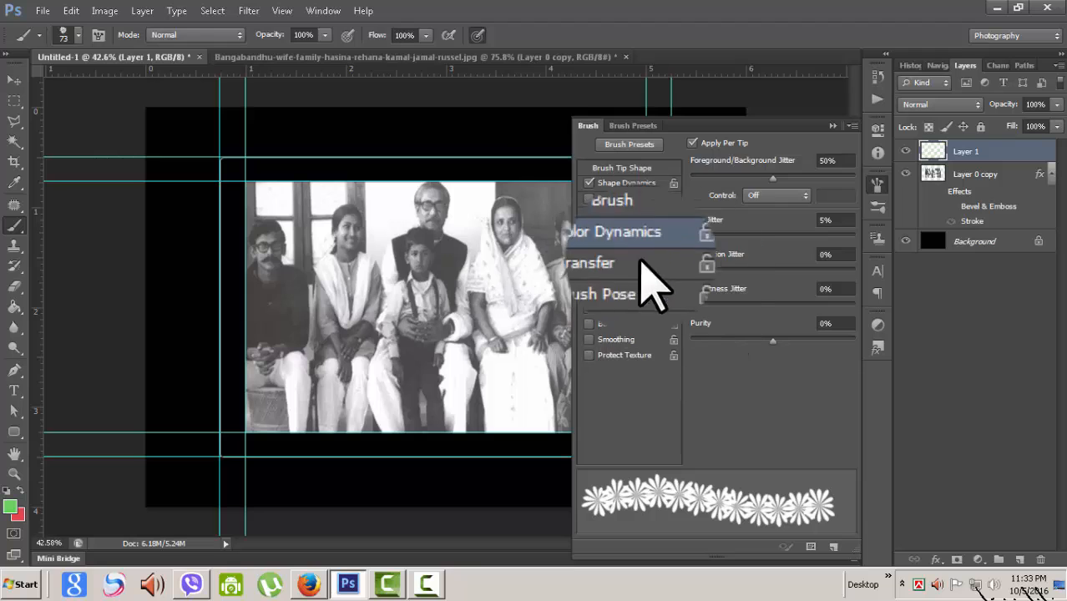
{"action": "left_click", "coordinate": [833, 125]}
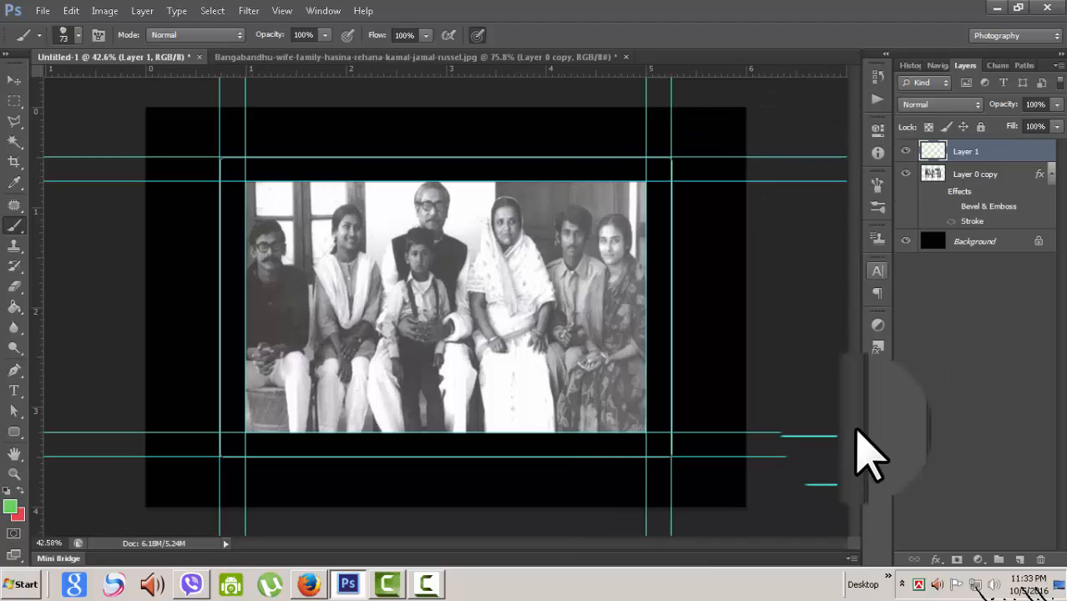
Change the foreground color to a light cyan.
{"action": "left_click", "coordinate": [11, 505]}
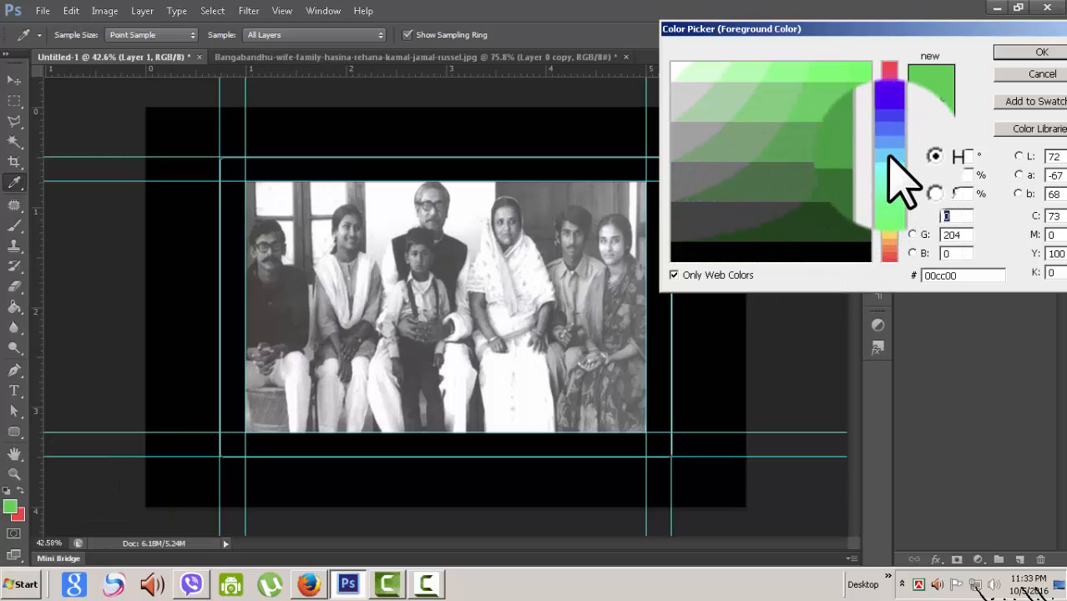
{"action": "left_click", "coordinate": [887, 162]}
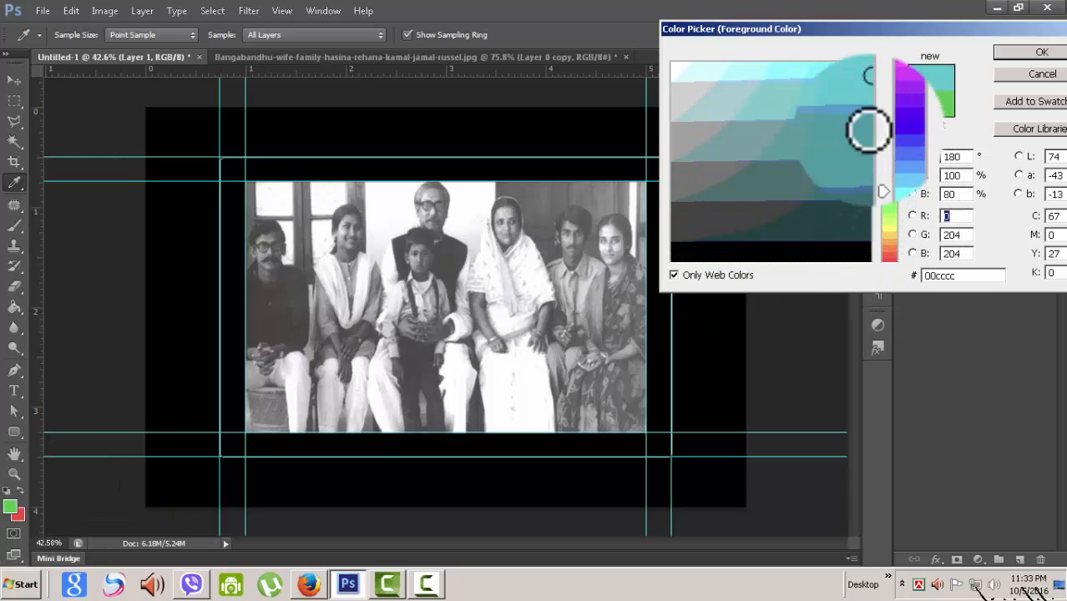
{"action": "left_click", "coordinate": [858, 69]}
{"action": "left_click", "coordinate": [1020, 57]}
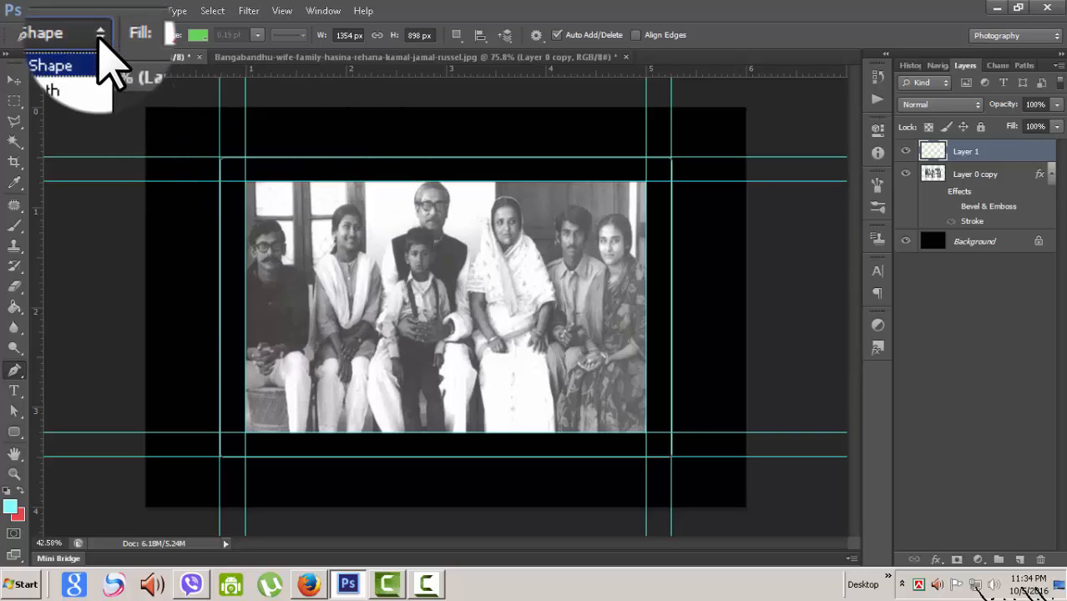
Using the Pen tool in Path mode, stroke the rounded rectangle path with the Brush, without simulated pressure.
{"action": "left_click", "coordinate": [89, 60]}
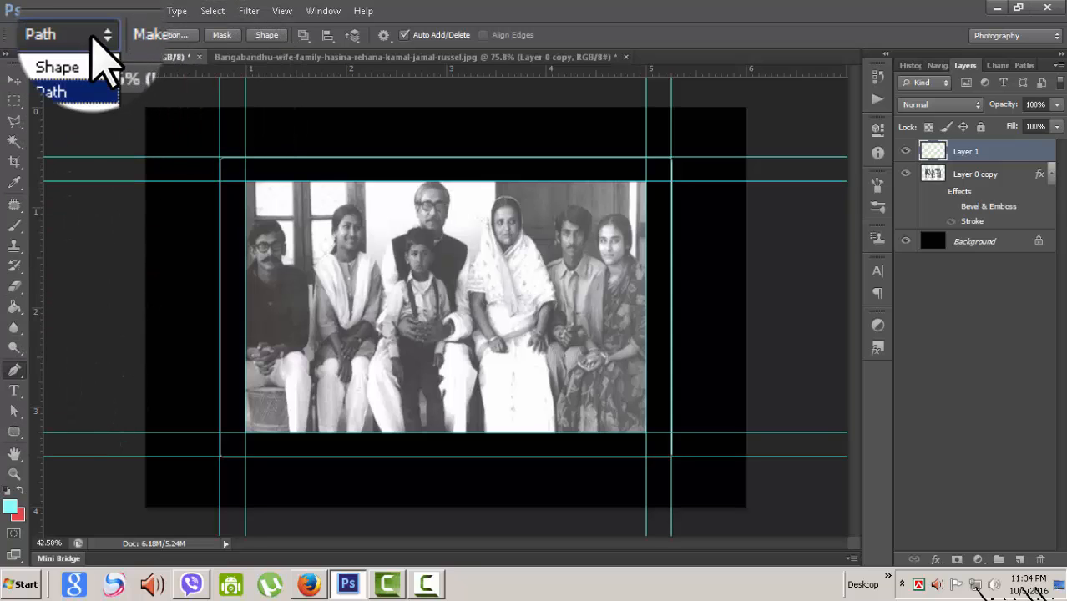
{"action": "left_click", "coordinate": [87, 66]}
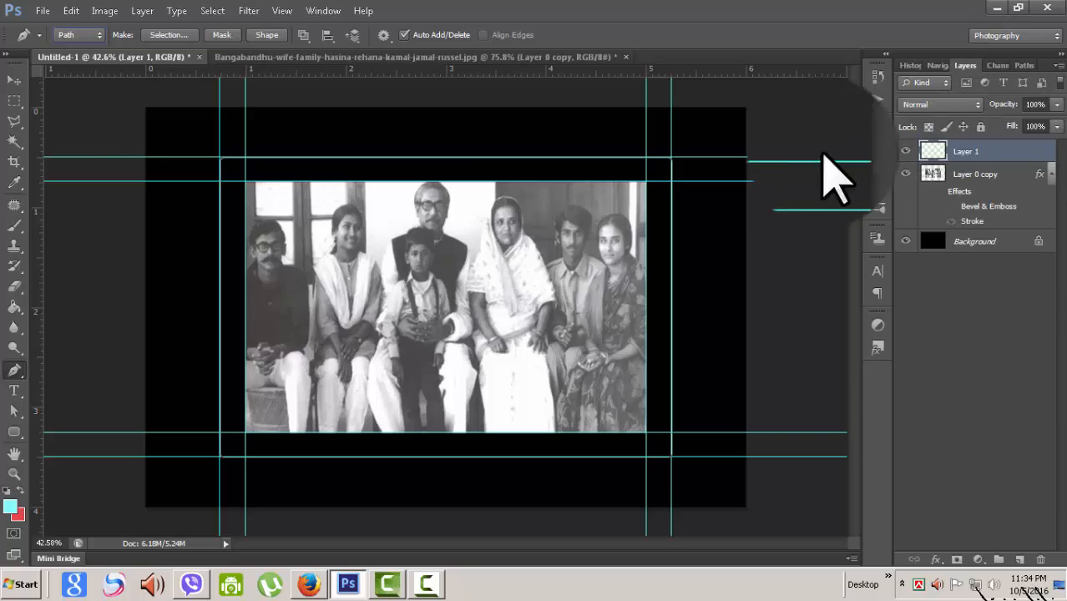
{"action": "right_click", "coordinate": [449, 158]}
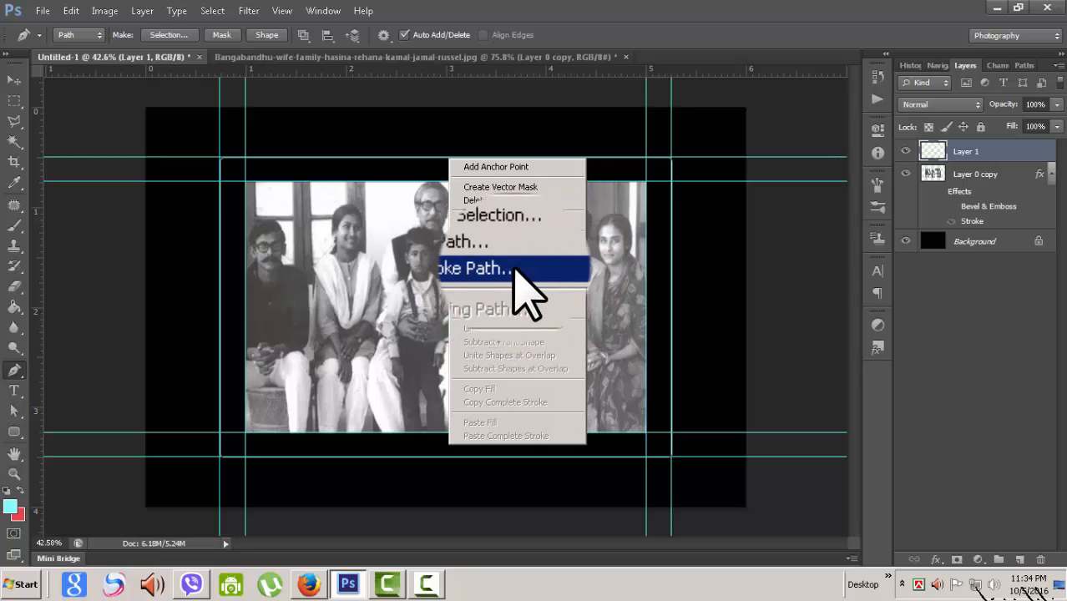
{"action": "left_click", "coordinate": [513, 269]}
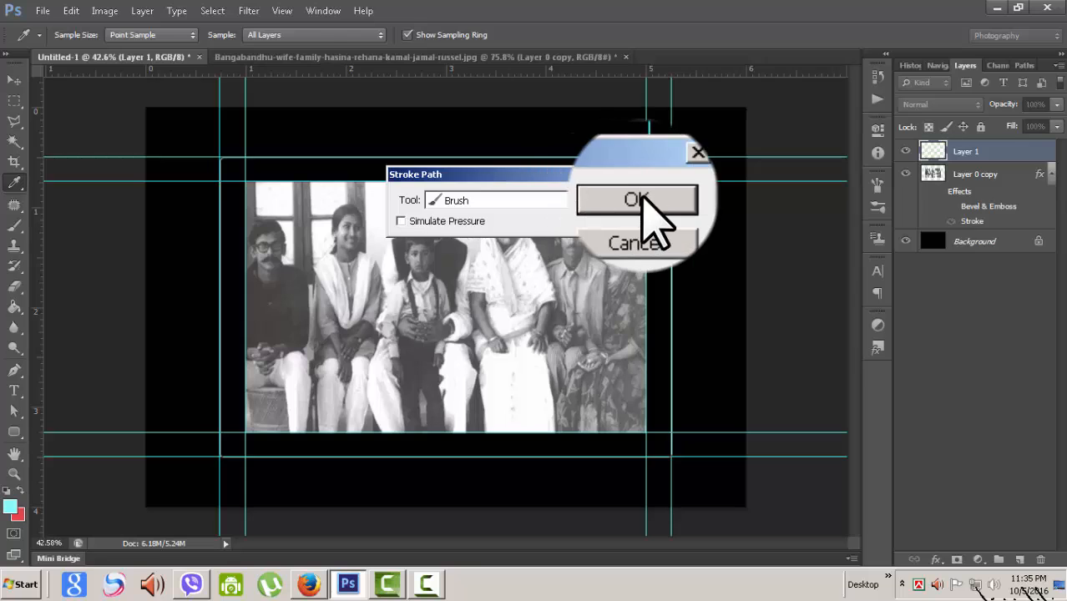
{"action": "left_click", "coordinate": [639, 198]}
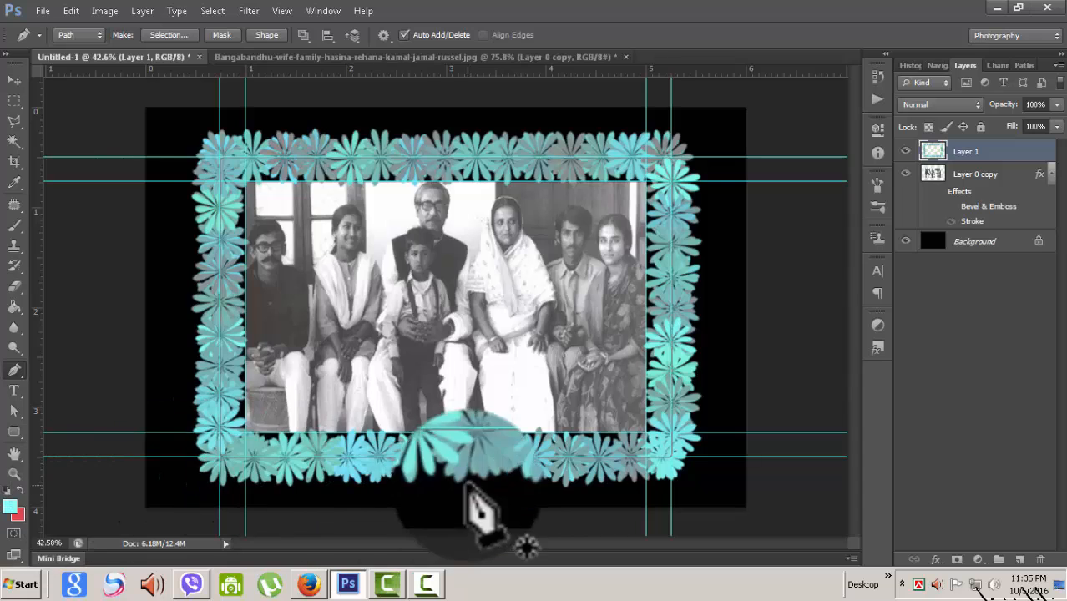
{"action": "scroll", "coordinate": [501, 493], "scroll_direction": "down", "scroll_amount": 2}
{"action": "scroll", "coordinate": [501, 466], "scroll_direction": "down", "scroll_amount": 2}
{"action": "scroll", "coordinate": [502, 466], "scroll_direction": "up", "scroll_amount": 3}
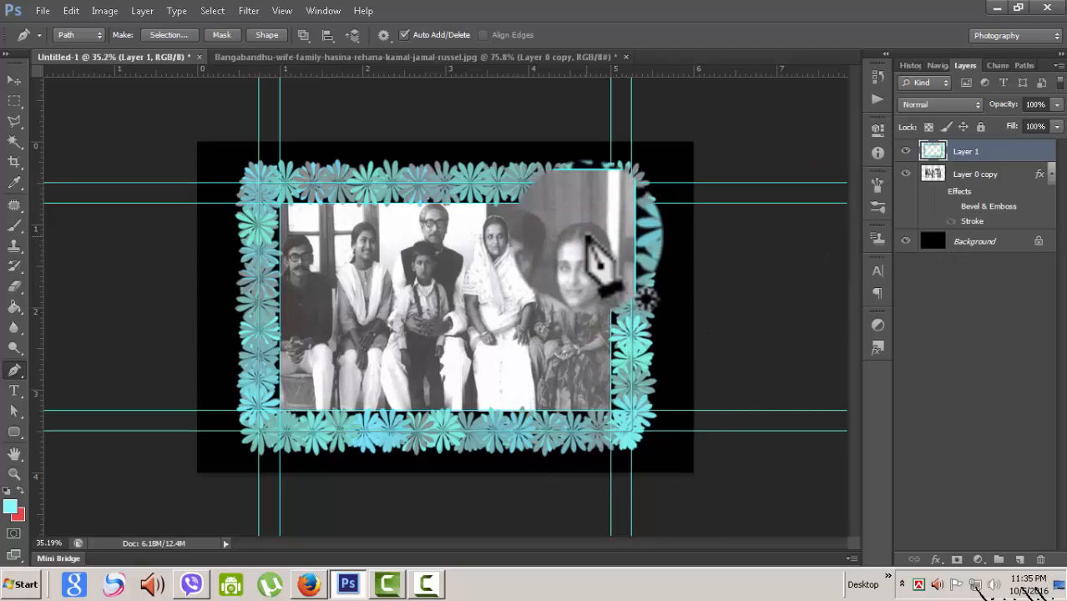
Hide the guides and other extras on the canvas.
{"action": "scroll", "coordinate": [445, 284], "scroll_direction": "down", "scroll_amount": 1}
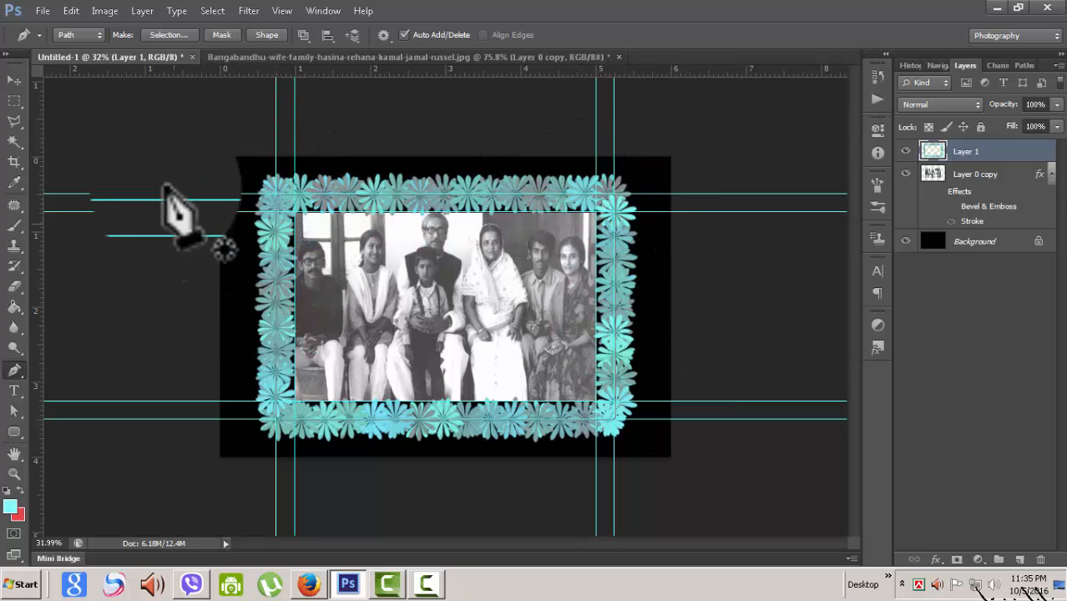
{"action": "left_click", "coordinate": [282, 10]}
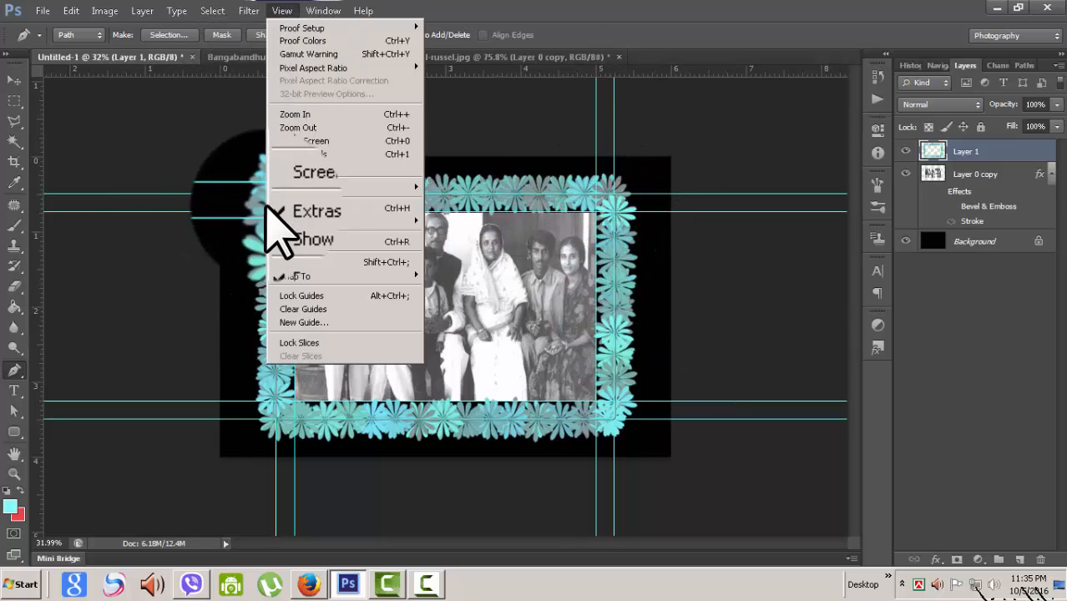
{"action": "left_click", "coordinate": [301, 208]}
{"action": "scroll", "coordinate": [626, 401], "scroll_direction": "up", "scroll_amount": 1}
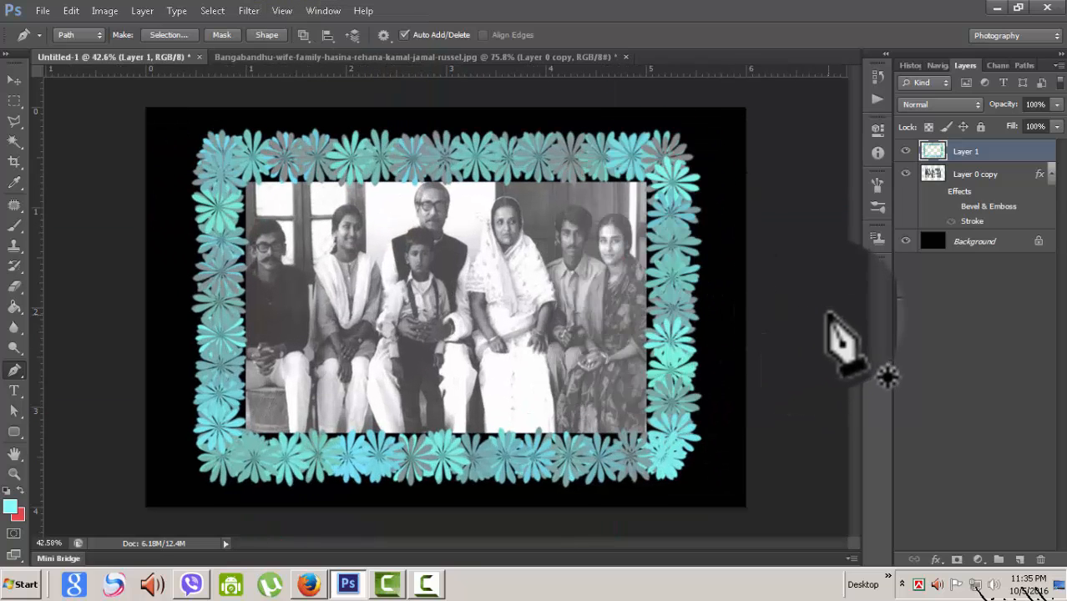
Free-transform the flower frame to about 96% width and 94% height, tightening it around the photo on all sides.
{"action": "key", "text": "ctrl+t"}
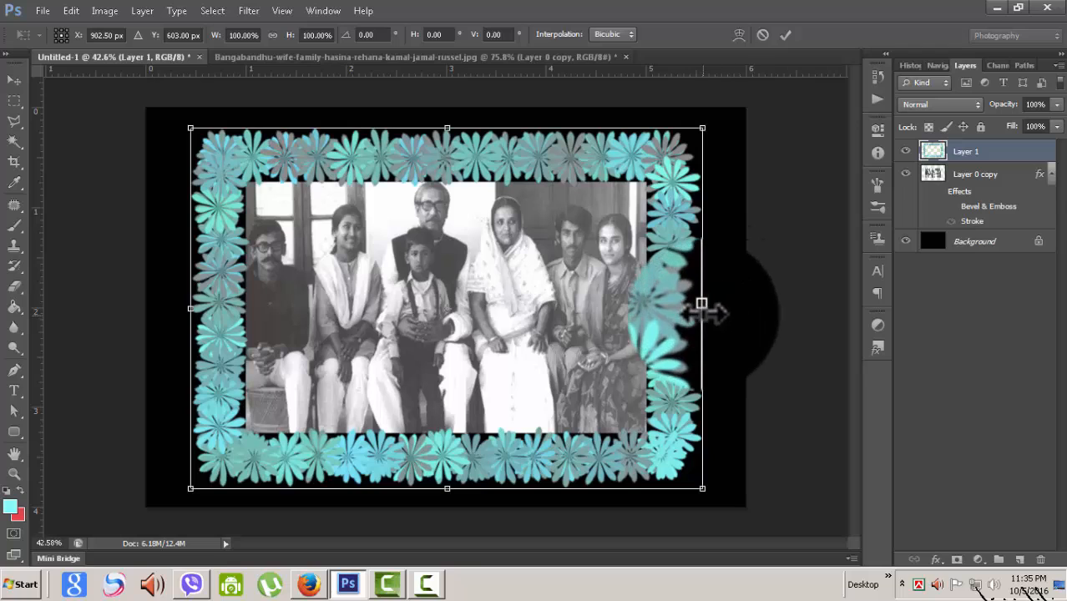
{"action": "left_click_drag", "start_coordinate": [704, 309], "coordinate": [694, 309]}
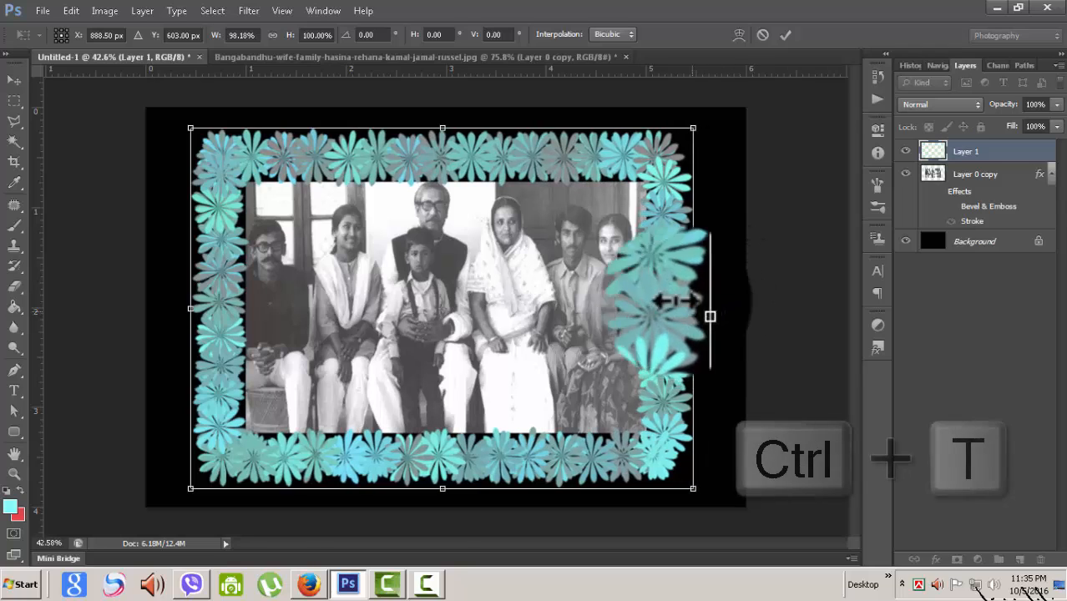
{"action": "left_click_drag", "start_coordinate": [442, 128], "coordinate": [442, 135]}
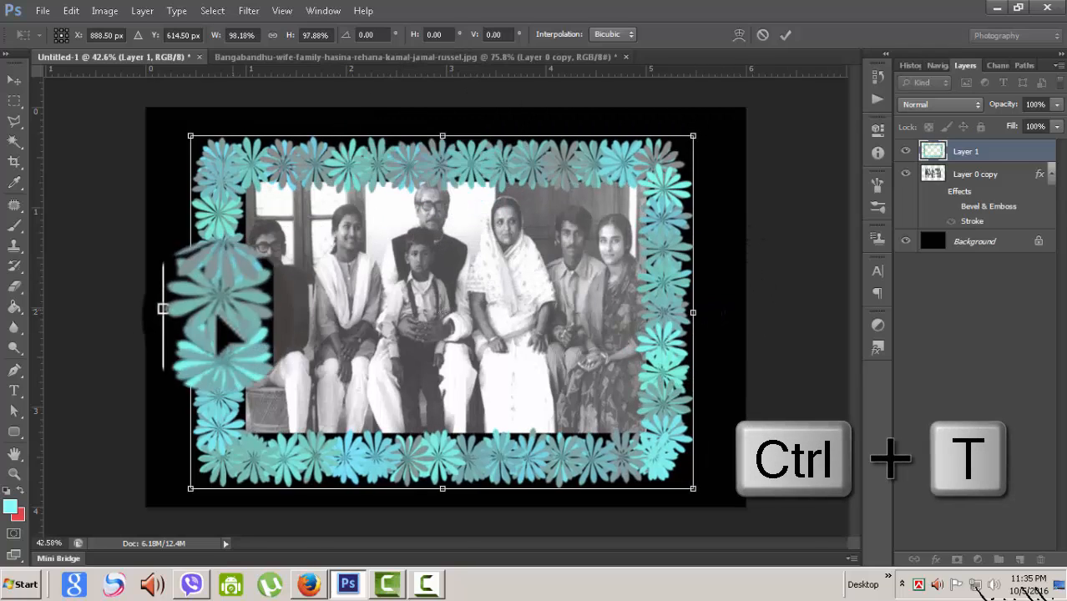
{"action": "left_click_drag", "start_coordinate": [191, 312], "coordinate": [200, 311]}
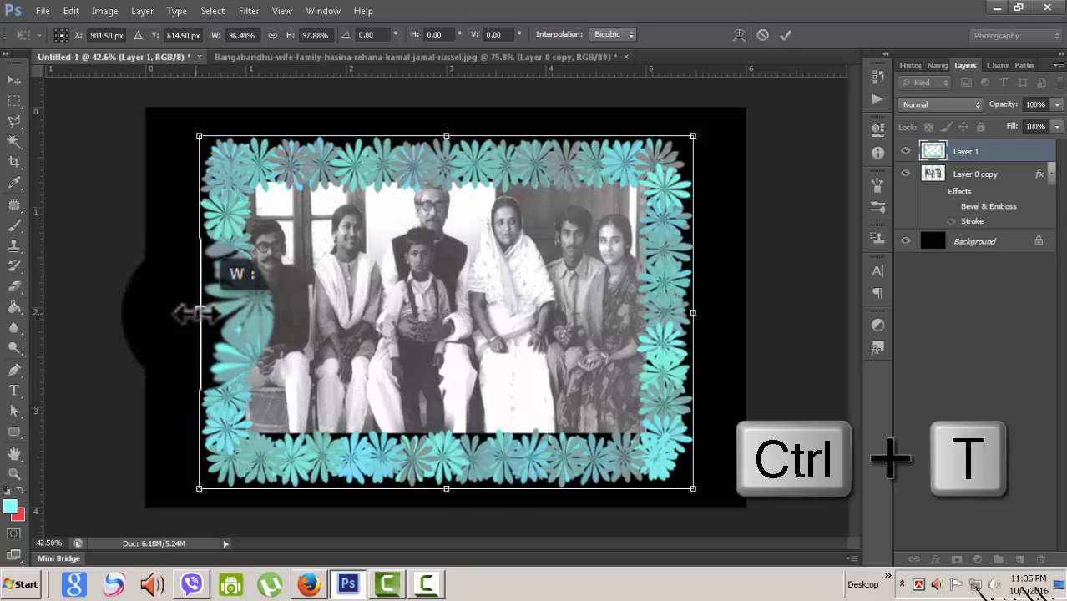
{"action": "left_click_drag", "start_coordinate": [447, 488], "coordinate": [447, 474]}
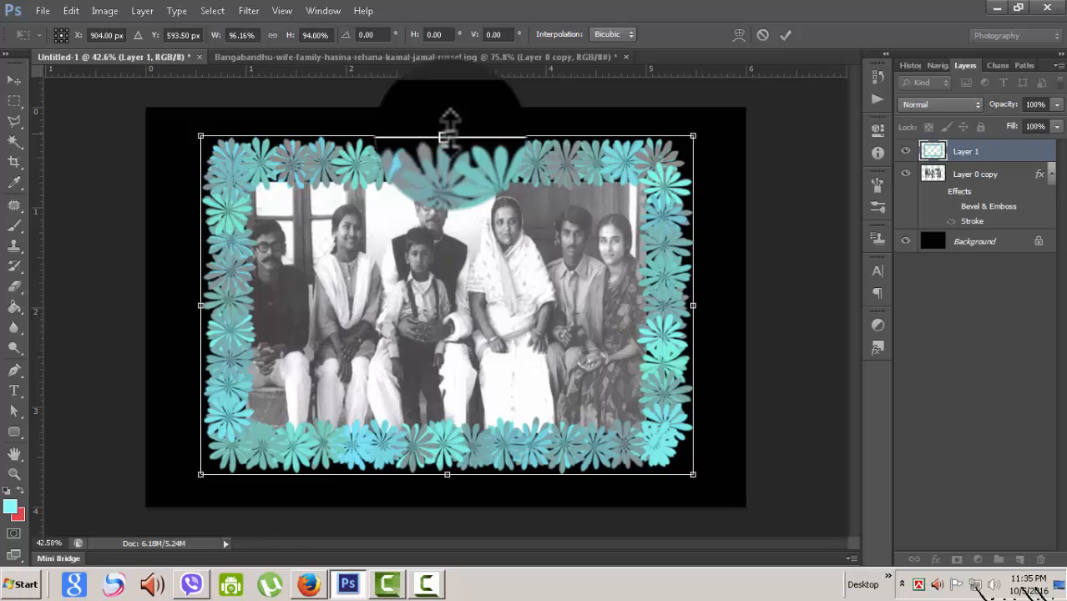
{"action": "left_click", "coordinate": [785, 35]}
{"action": "key", "text": "p"}
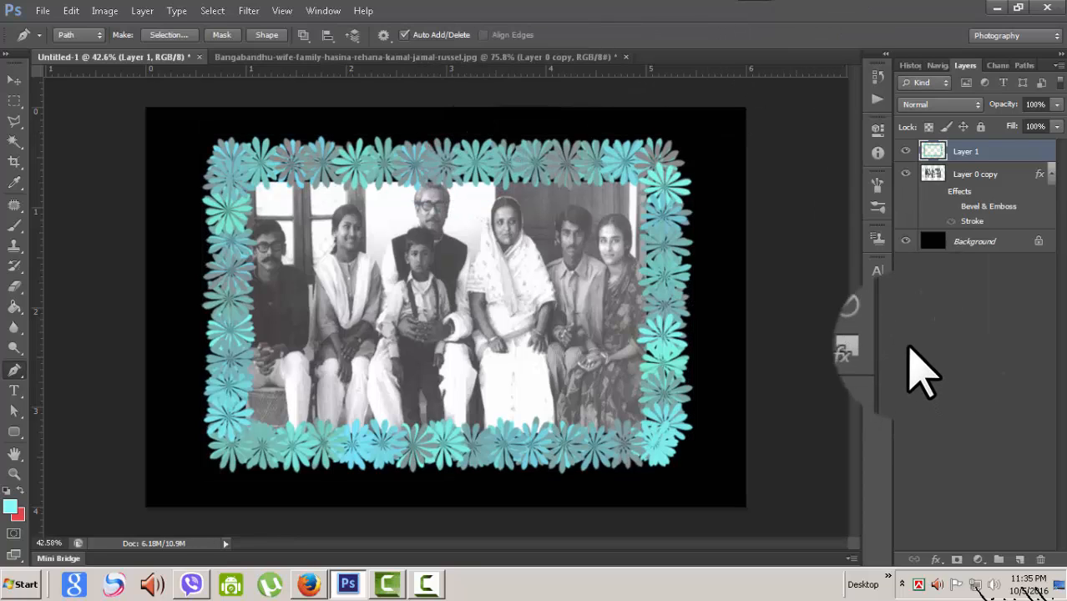
Show the layer style presets for the flower frame layer.
{"action": "left_click", "coordinate": [876, 351]}
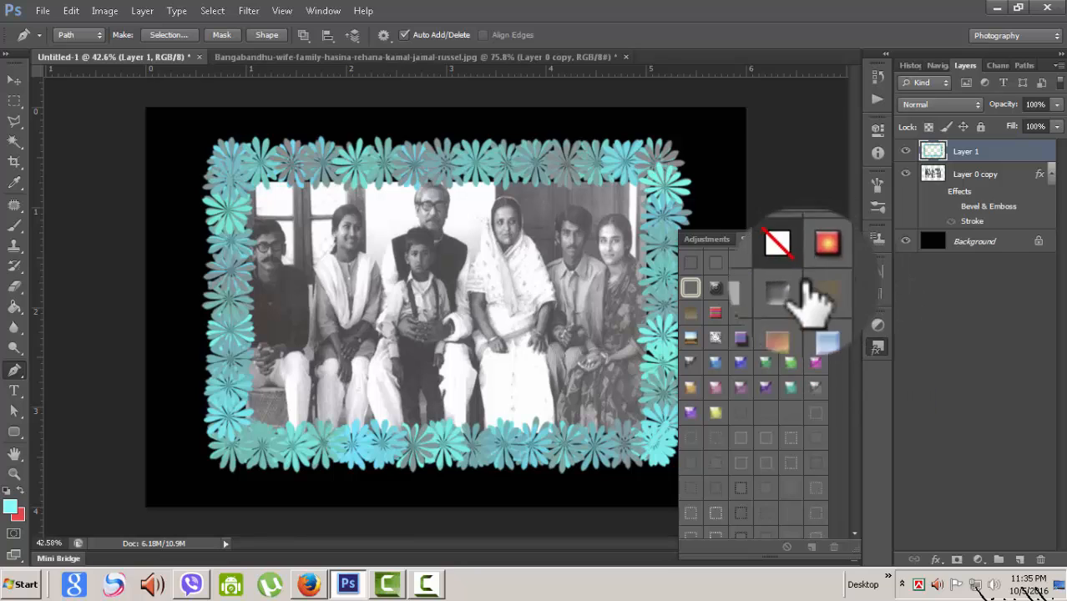
{"action": "left_click", "coordinate": [834, 240]}
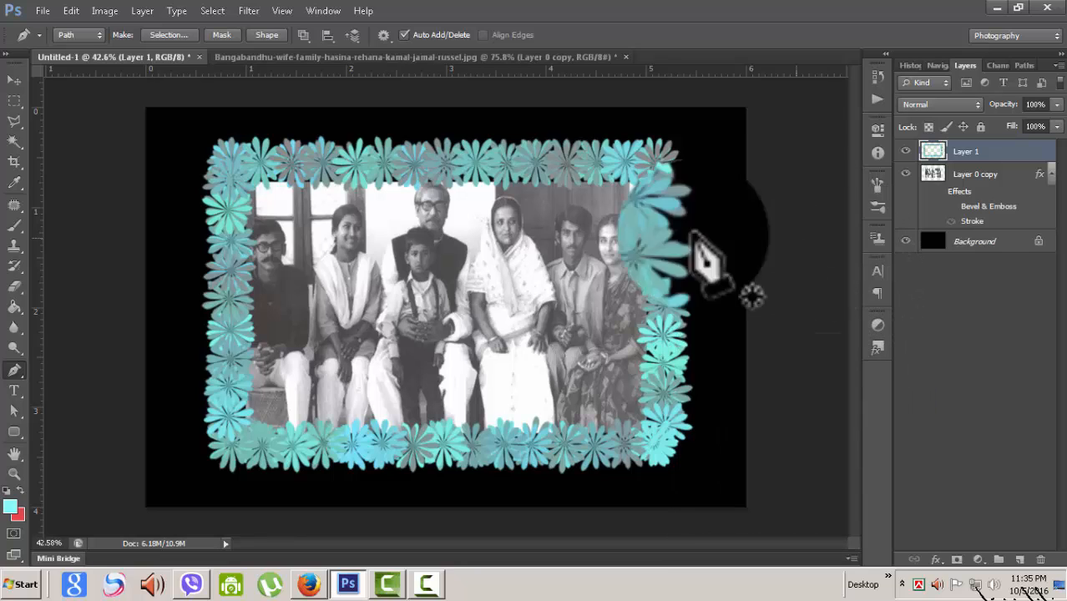
{"action": "left_click", "coordinate": [321, 11]}
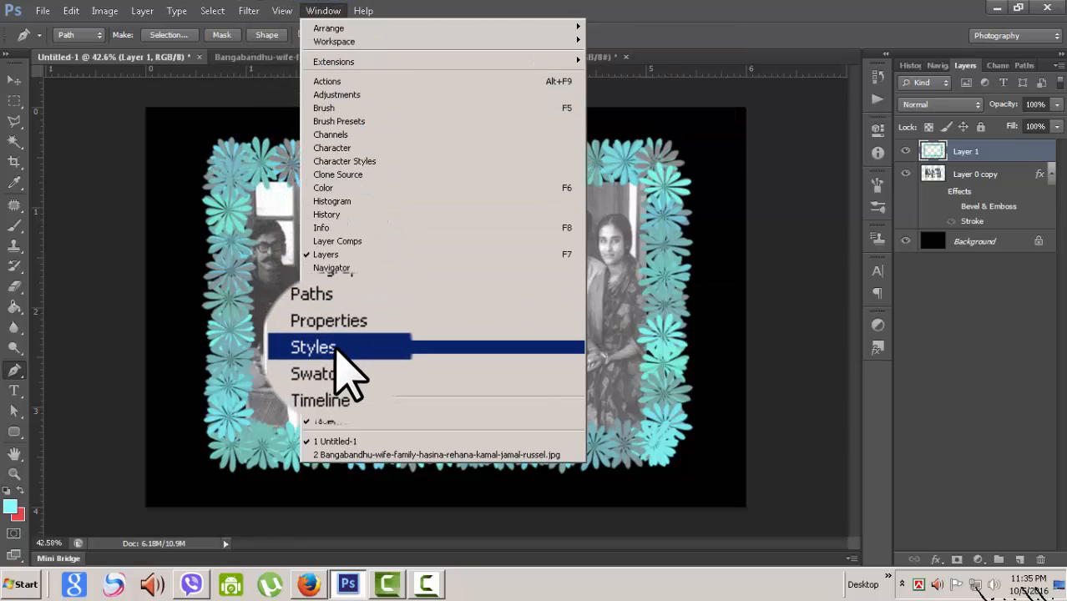
{"action": "left_click", "coordinate": [334, 348]}
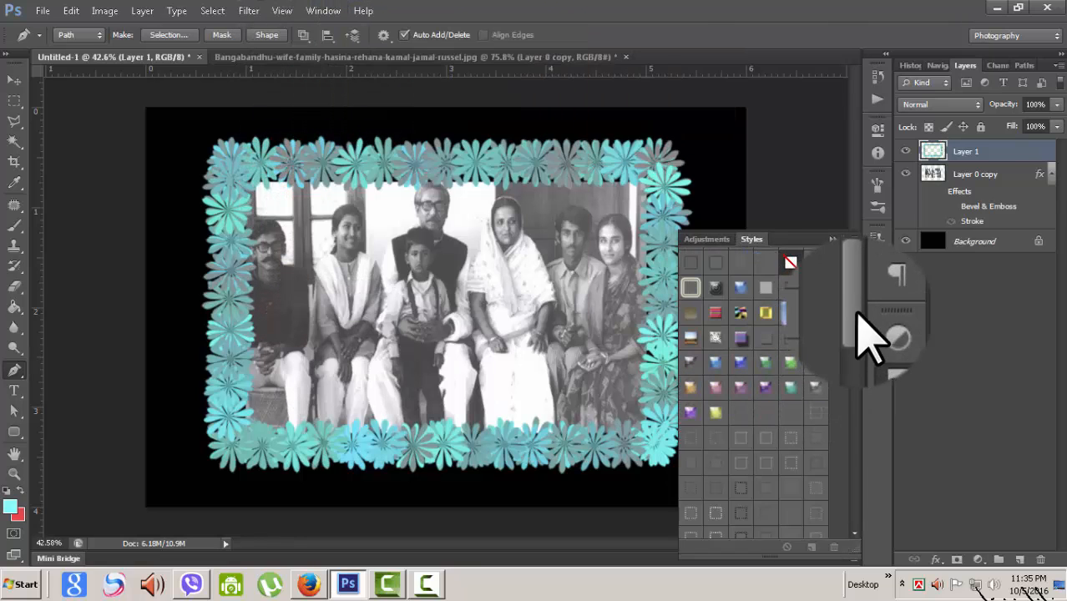
Try rainbow gradient, blue, red stroke and multicolored pattern preset styles on the flower frame.
{"action": "left_click_drag", "start_coordinate": [857, 313], "coordinate": [859, 461]}
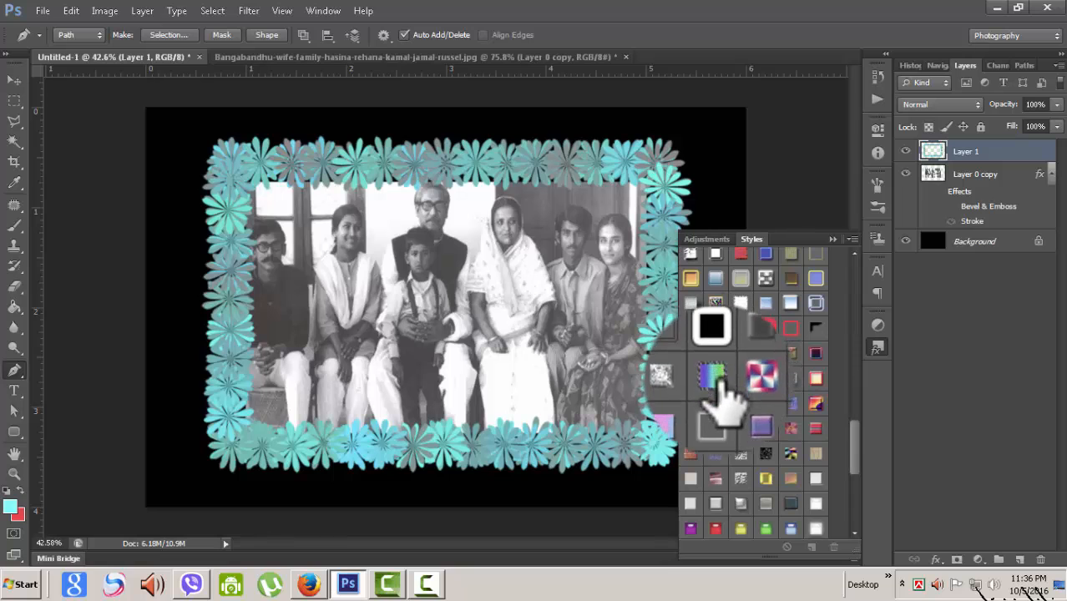
{"action": "left_click", "coordinate": [714, 380]}
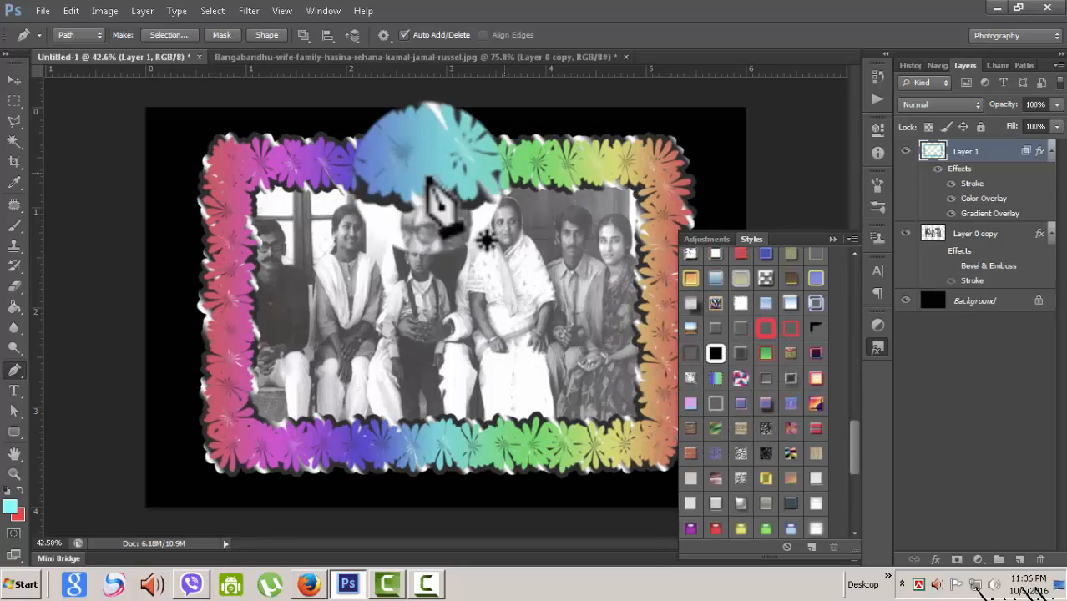
{"action": "left_click", "coordinate": [740, 303]}
{"action": "left_click", "coordinate": [812, 305]}
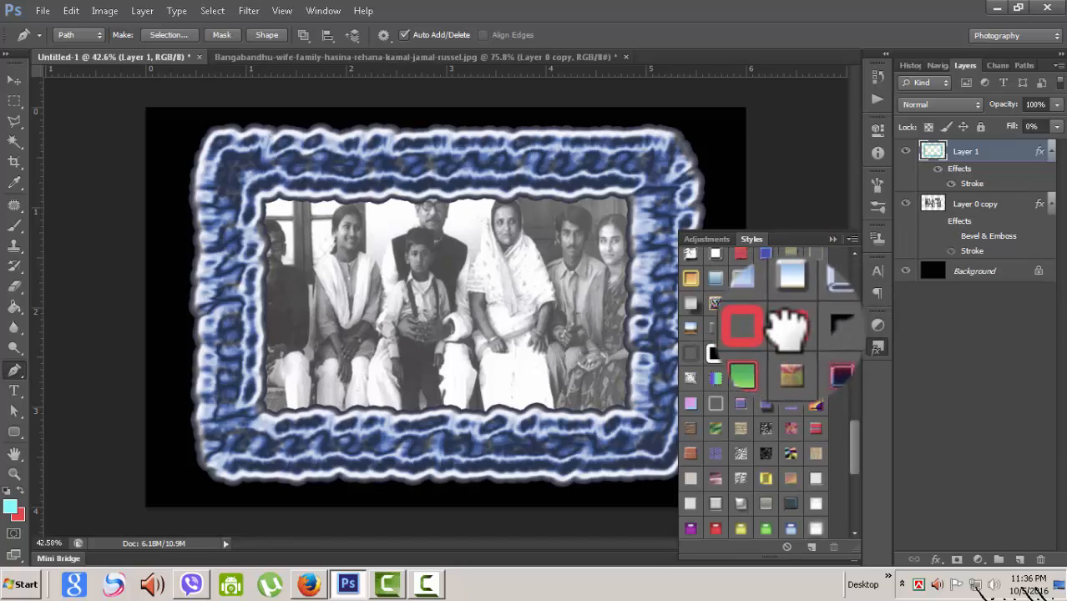
{"action": "left_click", "coordinate": [767, 330]}
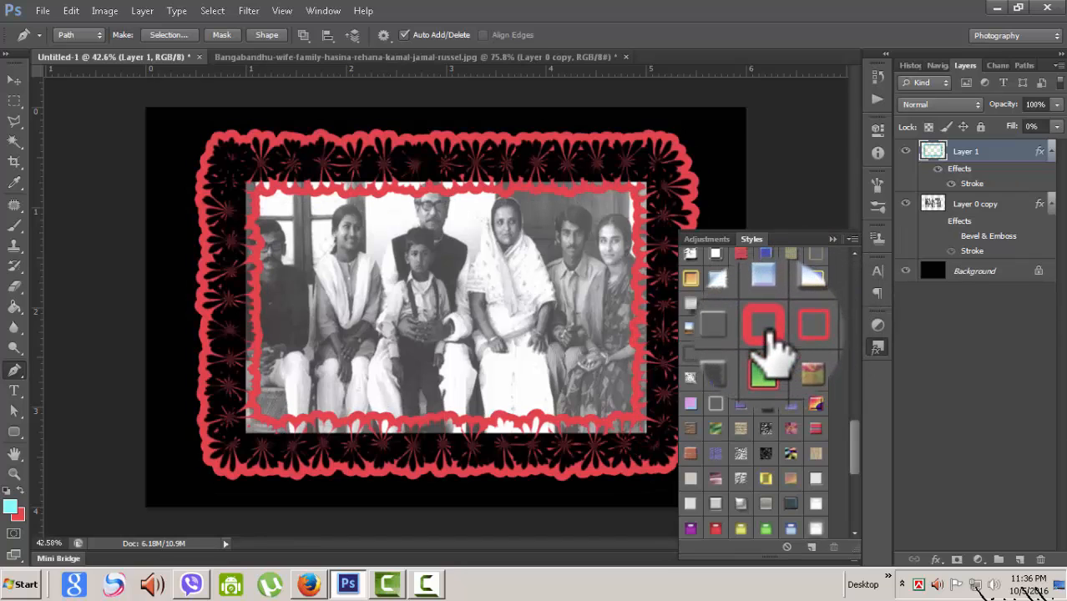
{"action": "left_click", "coordinate": [791, 479]}
{"action": "left_click", "coordinate": [790, 484]}
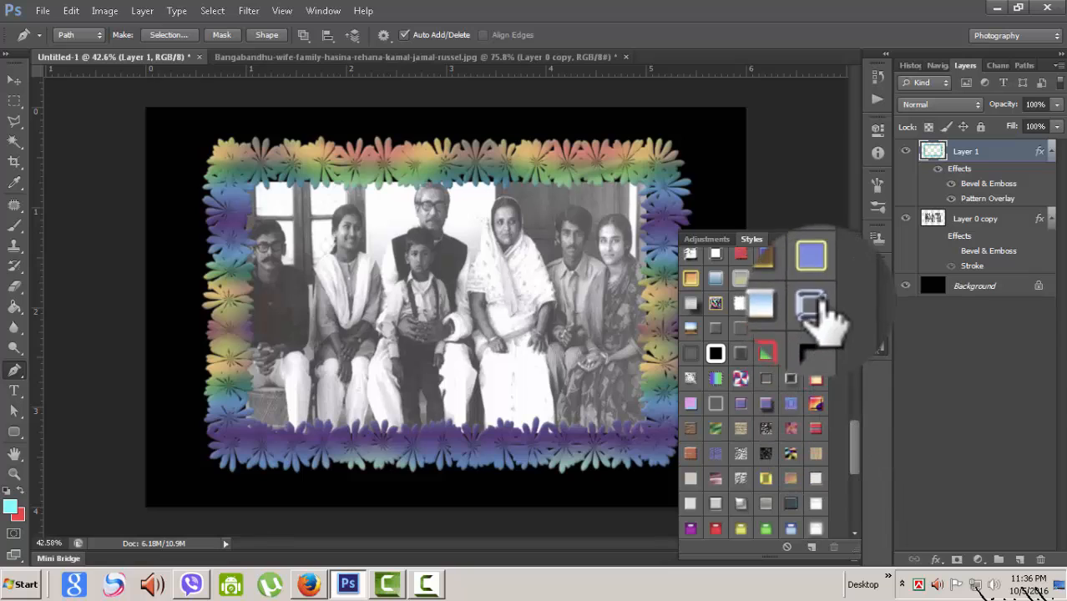
Try yellow outer glow, gold-edged red-to-yellow gradient and red preset styles on the flower frame.
{"action": "left_click", "coordinate": [818, 301]}
{"action": "left_click", "coordinate": [815, 279]}
{"action": "left_click", "coordinate": [818, 255]}
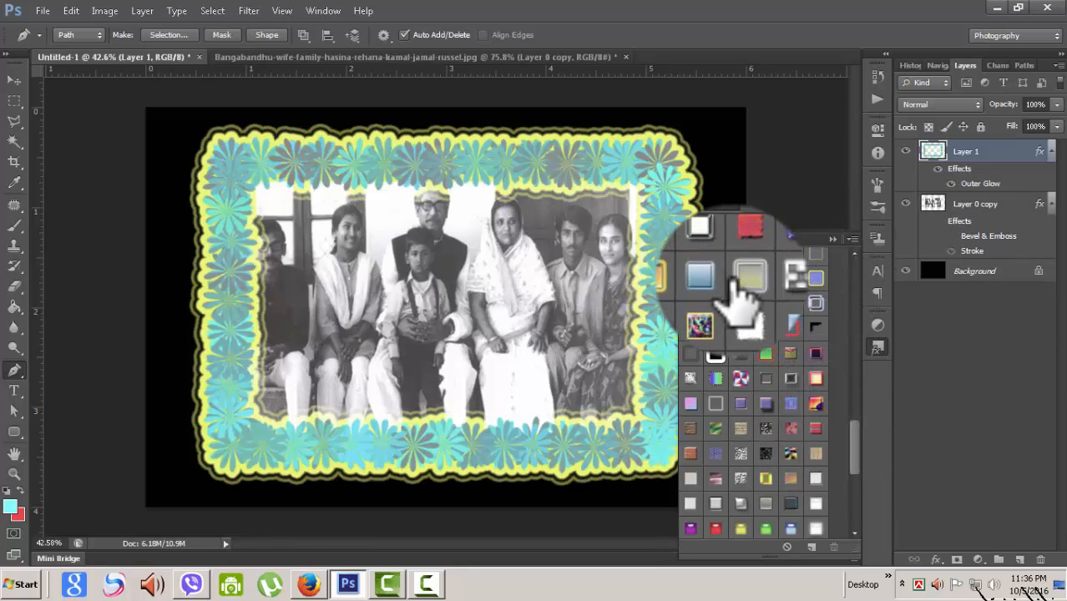
{"action": "left_click", "coordinate": [716, 280]}
{"action": "left_click", "coordinate": [691, 279]}
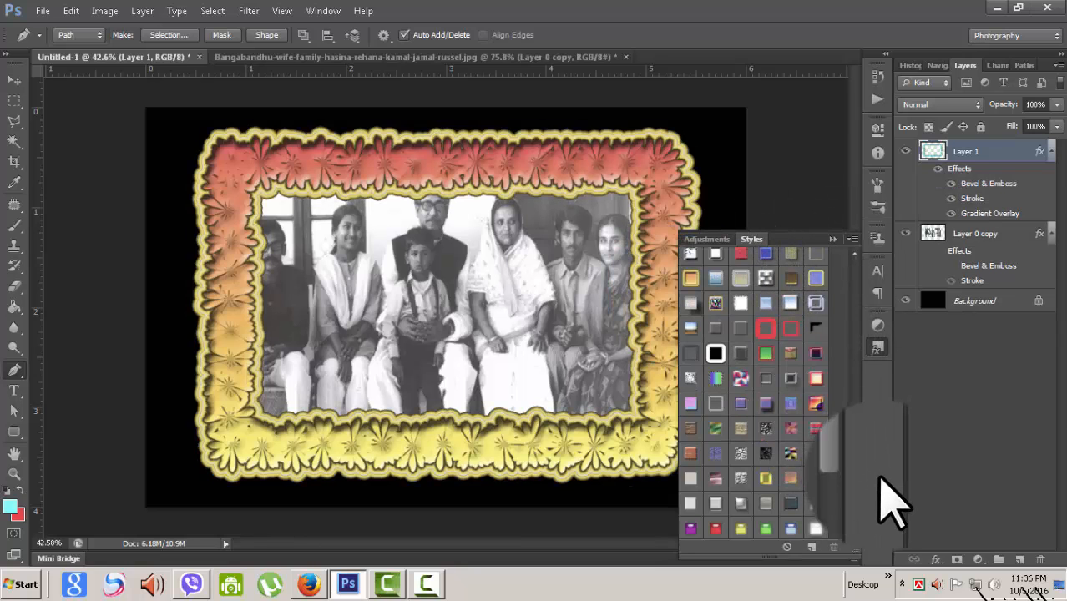
{"action": "scroll", "coordinate": [865, 488], "scroll_direction": "down", "scroll_amount": 4}
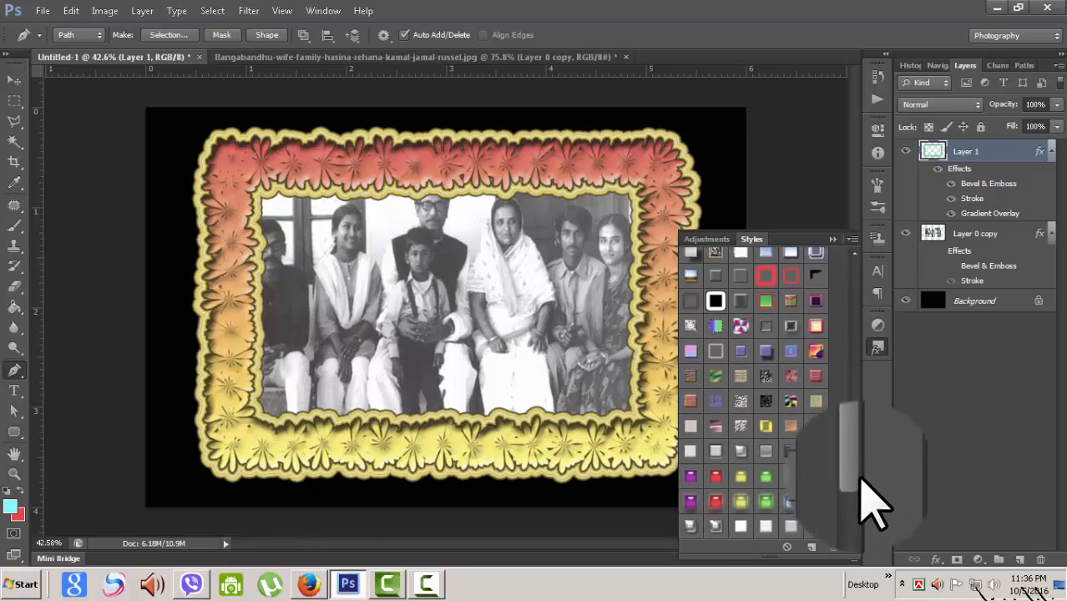
{"action": "left_click", "coordinate": [804, 474]}
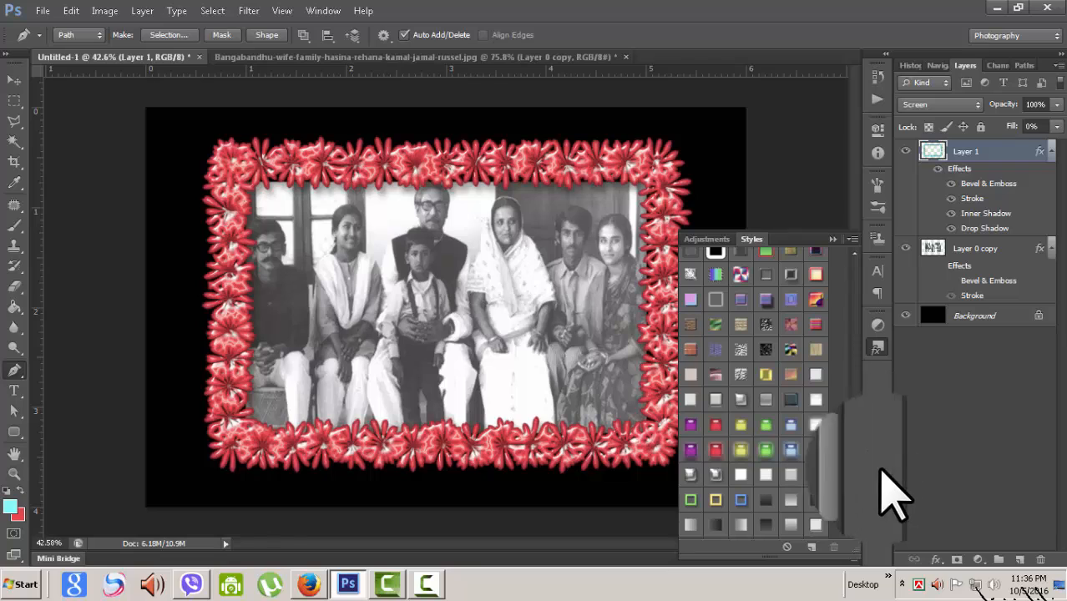
Apply the green-outlined preset style to the flower frame and close the style presets.
{"action": "scroll", "coordinate": [858, 481], "scroll_direction": "down", "scroll_amount": 6}
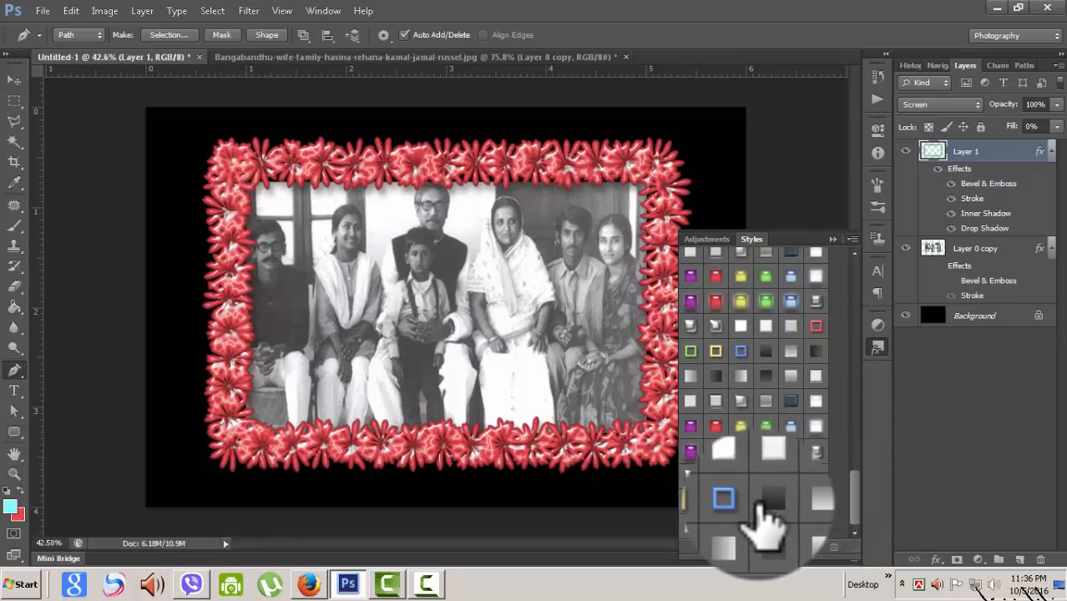
{"action": "left_click", "coordinate": [741, 501]}
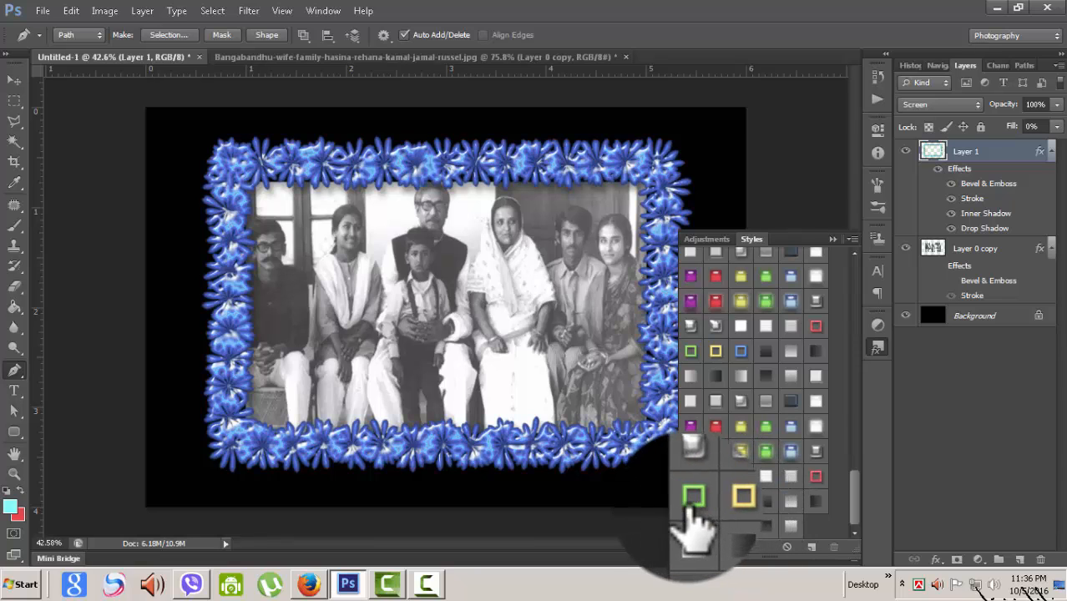
{"action": "left_click", "coordinate": [689, 501]}
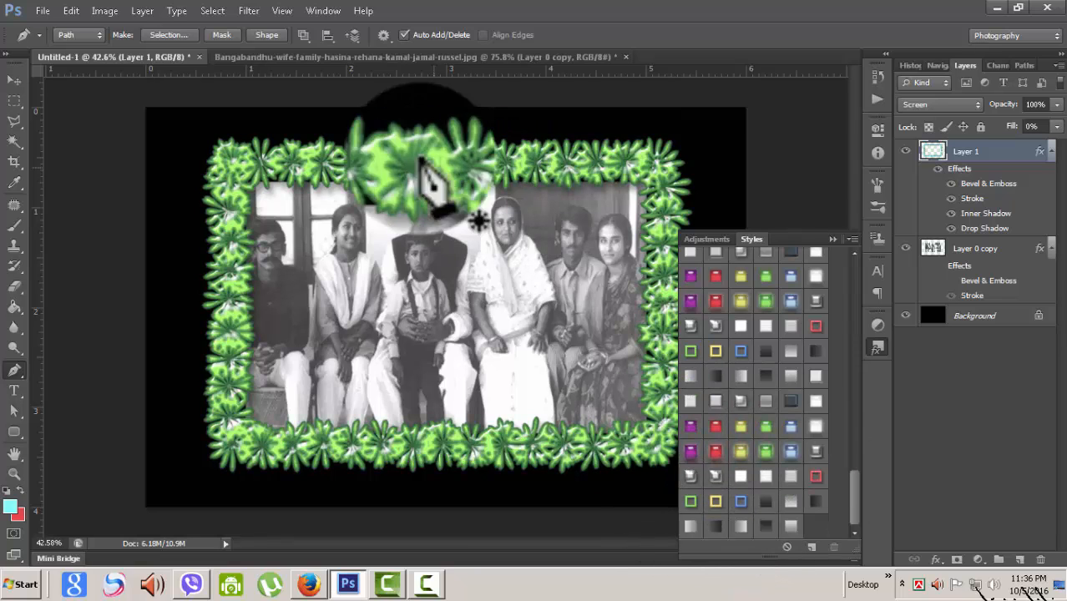
{"action": "left_click", "coordinate": [836, 238]}
Scale the green flower frame down slightly to fit more closely around the photo.
{"action": "scroll", "coordinate": [788, 388], "scroll_direction": "down", "scroll_amount": 3}
{"action": "scroll", "coordinate": [787, 388], "scroll_direction": "up", "scroll_amount": 4}
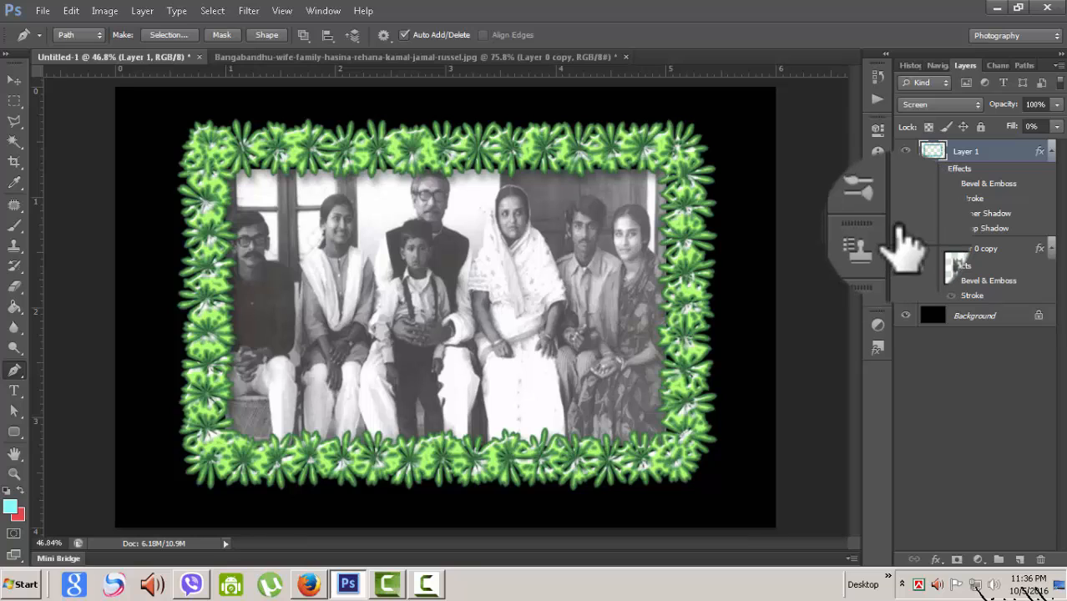
{"action": "key", "text": "ctrl+t"}
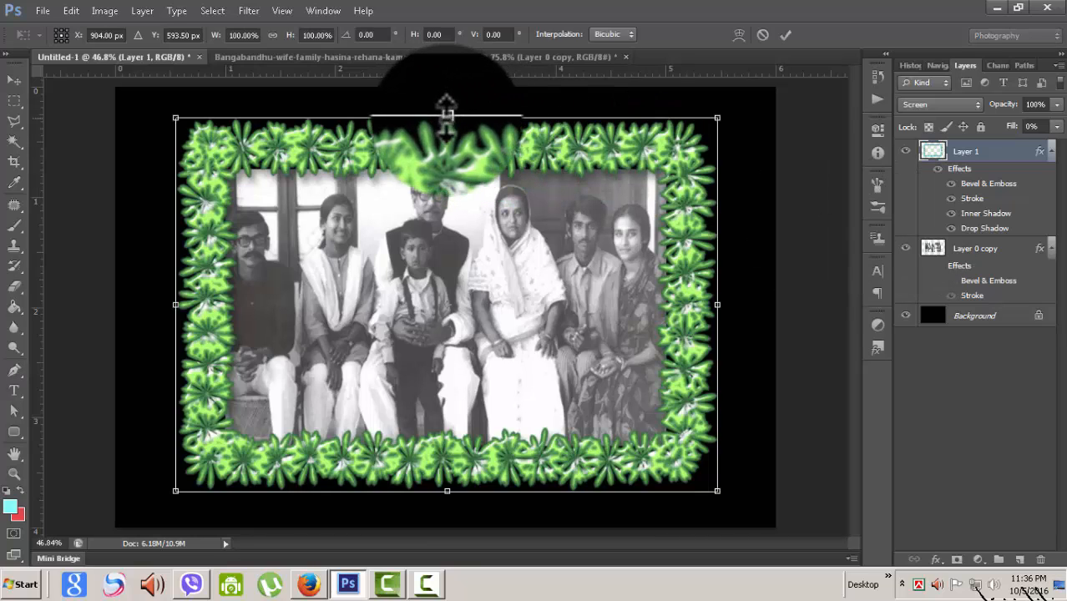
{"action": "left_click_drag", "start_coordinate": [447, 109], "coordinate": [446, 111]}
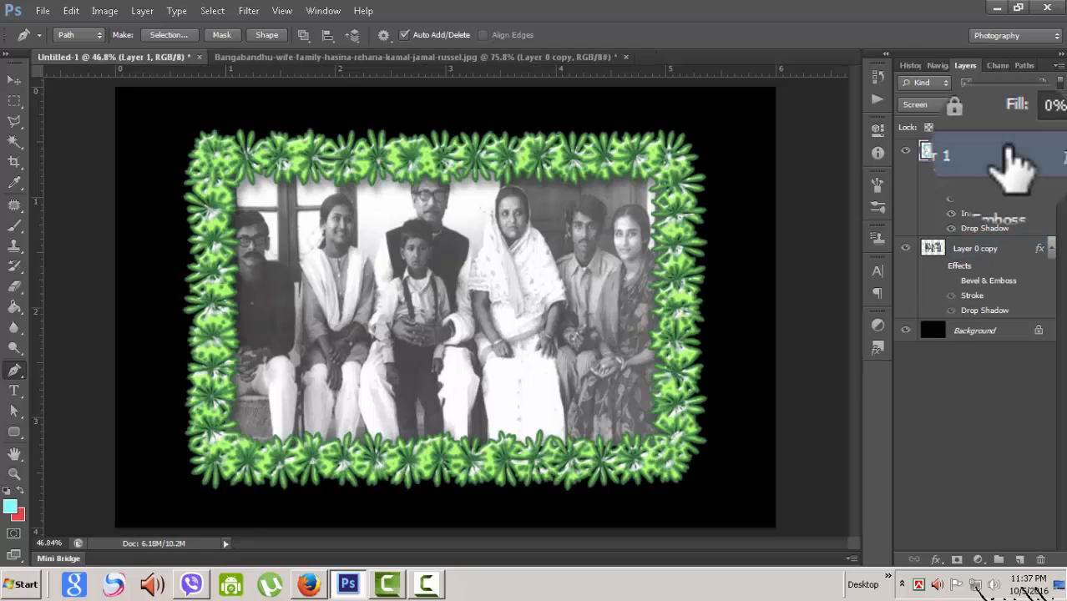
Set the frame layer's drop shadow to Normal blend mode, 84 px size, 43 px distance and 1% spread.
{"action": "double_click", "coordinate": [1002, 151]}
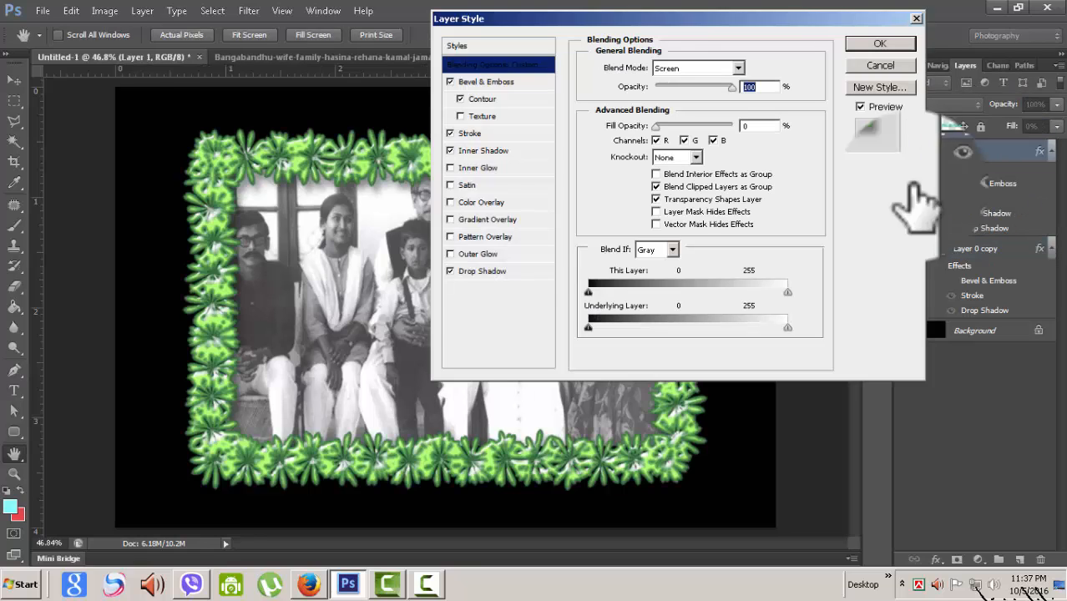
{"action": "left_click", "coordinate": [472, 271]}
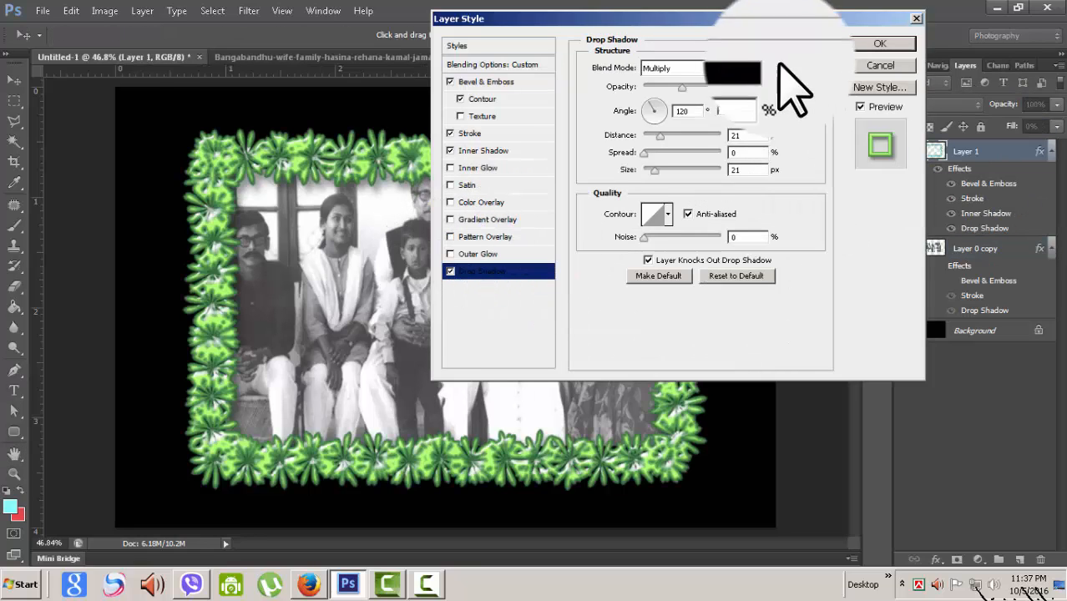
{"action": "left_click", "coordinate": [718, 68]}
{"action": "left_click", "coordinate": [685, 79]}
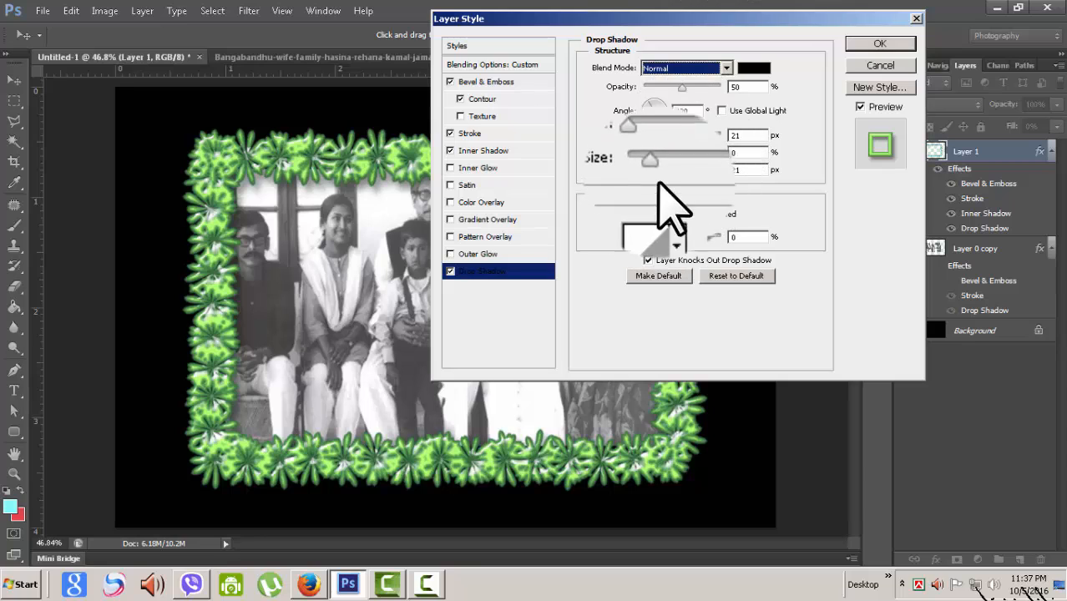
{"action": "mouse_move", "coordinate": [653, 172]}
{"action": "left_mouse_down"}
{"action": "mouse_move", "coordinate": [704, 174]}
{"action": "mouse_move", "coordinate": [675, 170]}
{"action": "mouse_move", "coordinate": [751, 146]}
{"action": "mouse_move", "coordinate": [672, 170]}
{"action": "left_mouse_up"}
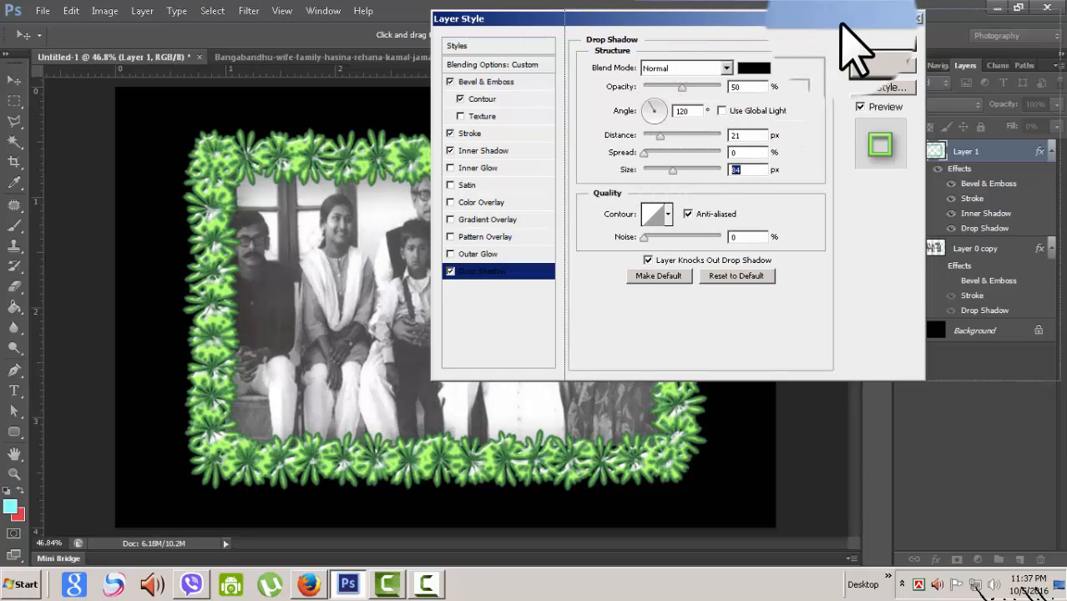
{"action": "left_click_drag", "start_coordinate": [886, 19], "coordinate": [1021, 18]}
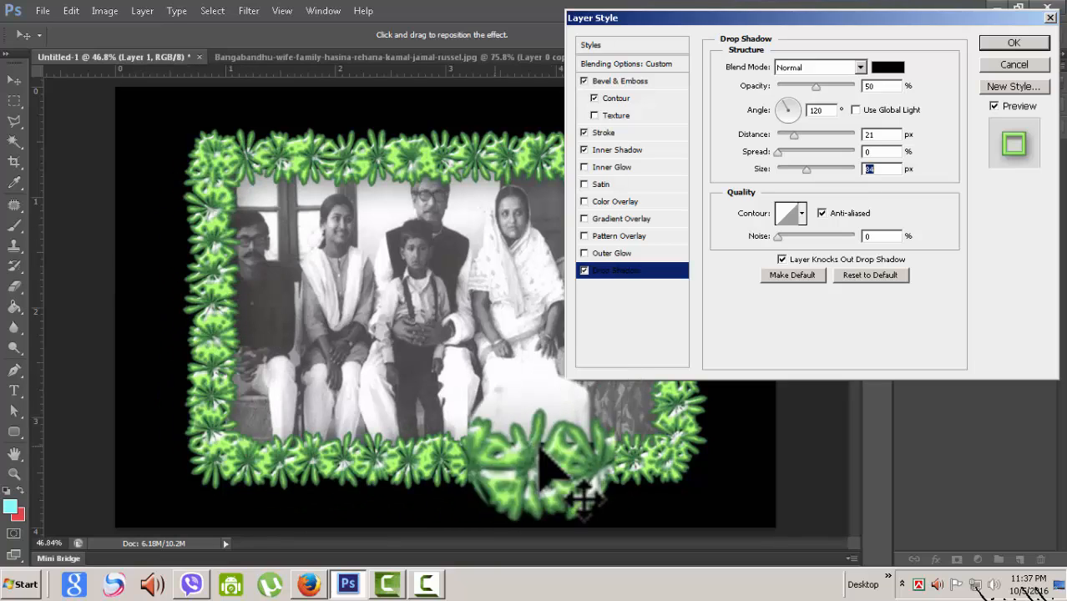
{"action": "left_click_drag", "start_coordinate": [795, 136], "coordinate": [810, 135]}
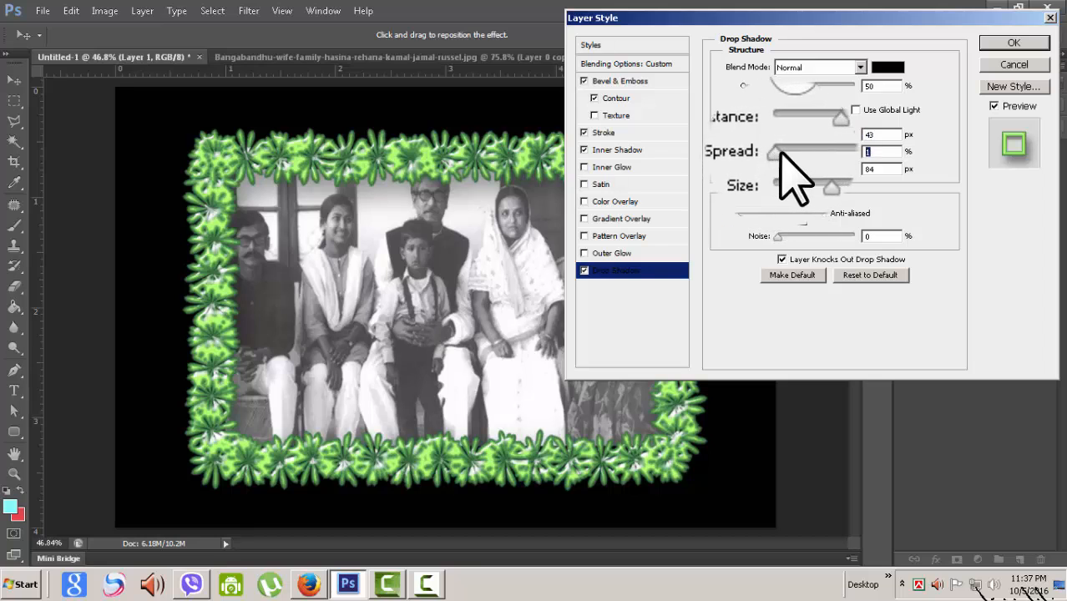
{"action": "left_click", "coordinate": [1014, 43]}
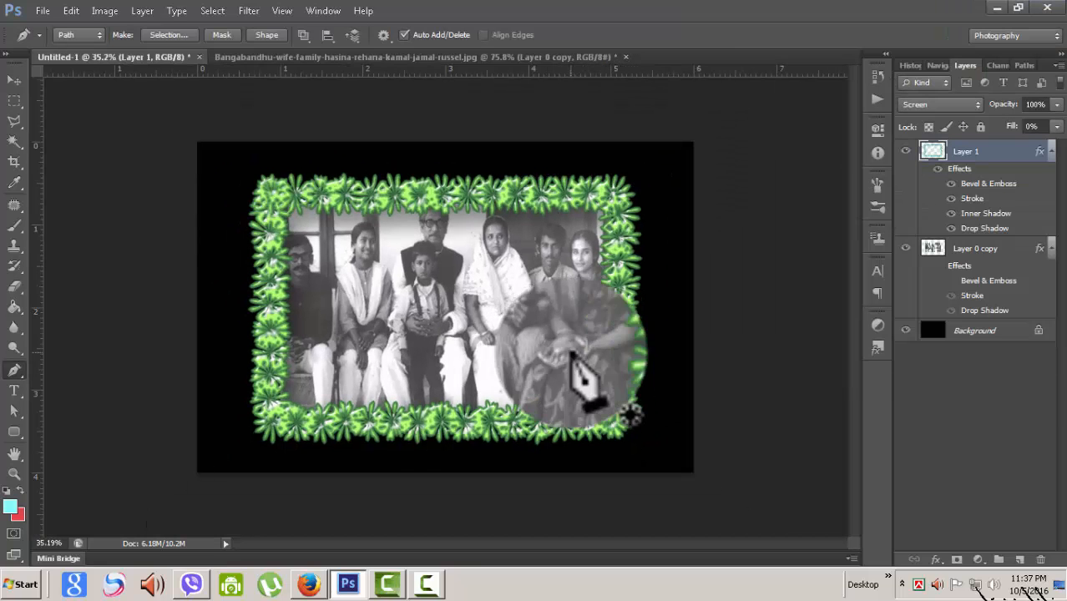
{"action": "scroll", "coordinate": [577, 378], "scroll_direction": "up", "scroll_amount": 3}
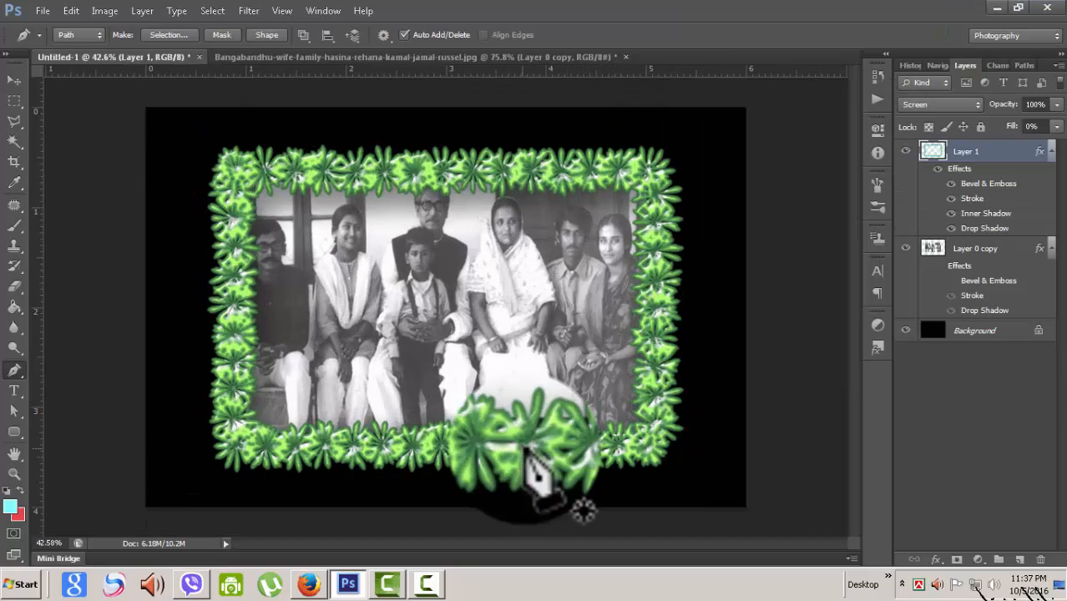
{"action": "scroll", "coordinate": [563, 401], "scroll_direction": "down", "scroll_amount": 2}
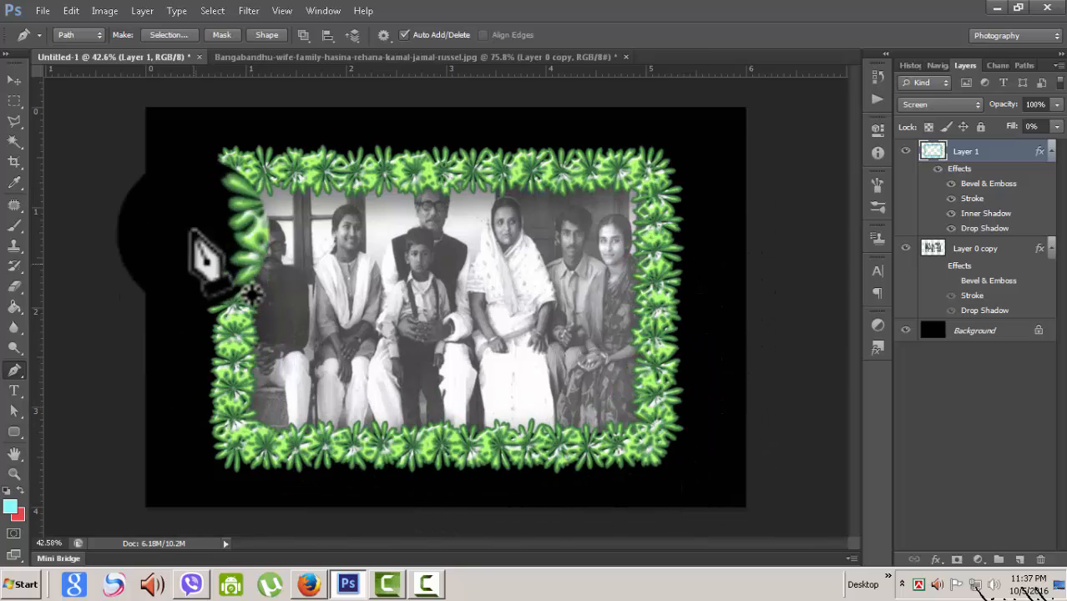
{"action": "scroll", "coordinate": [717, 303], "scroll_direction": "up", "scroll_amount": 1}
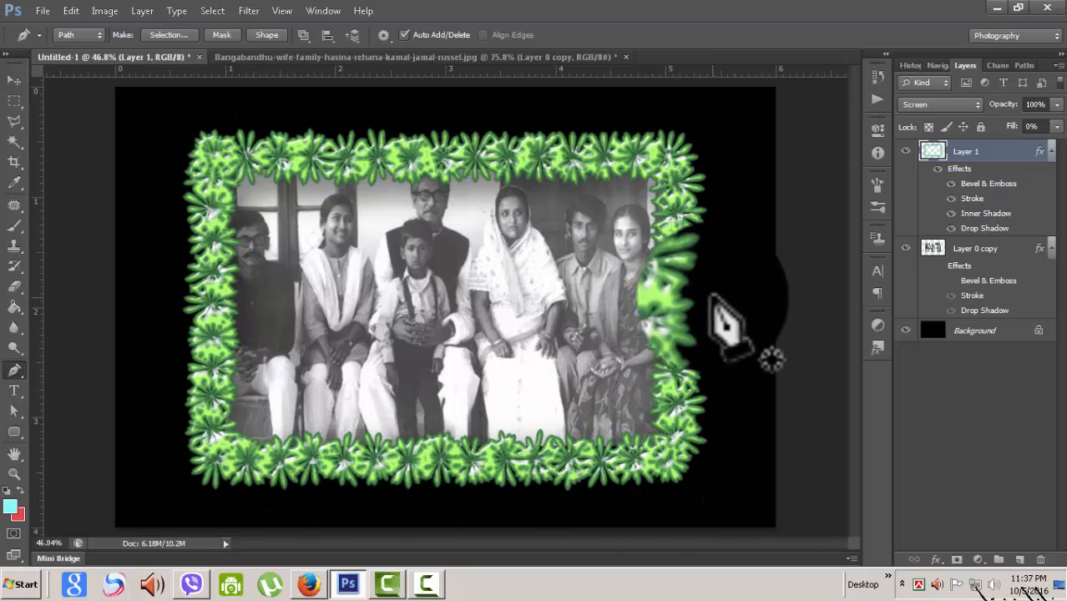
{"action": "scroll", "coordinate": [716, 303], "scroll_direction": "down", "scroll_amount": 1}
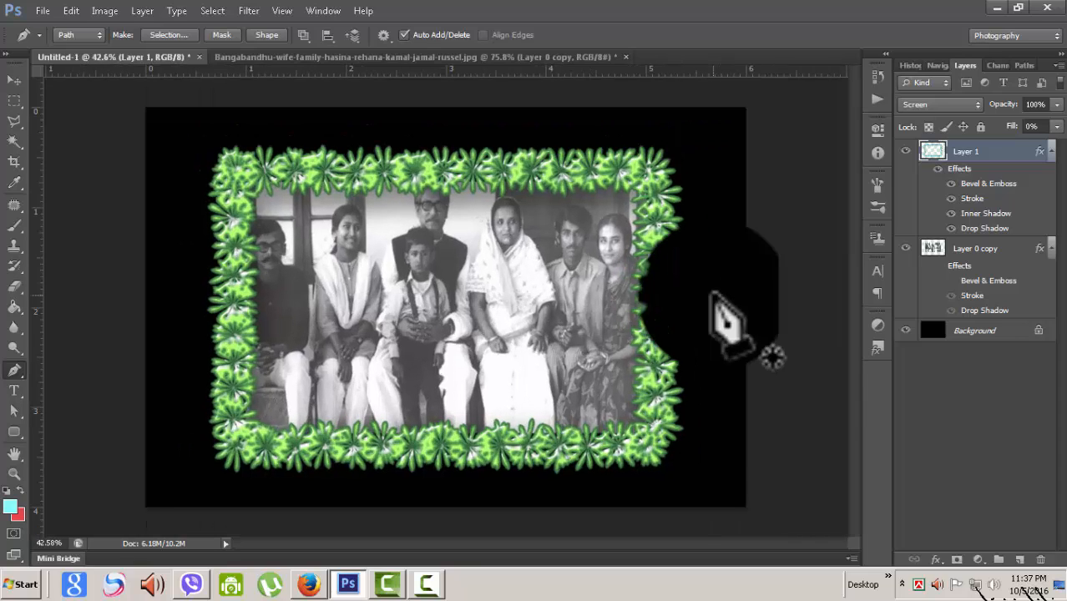